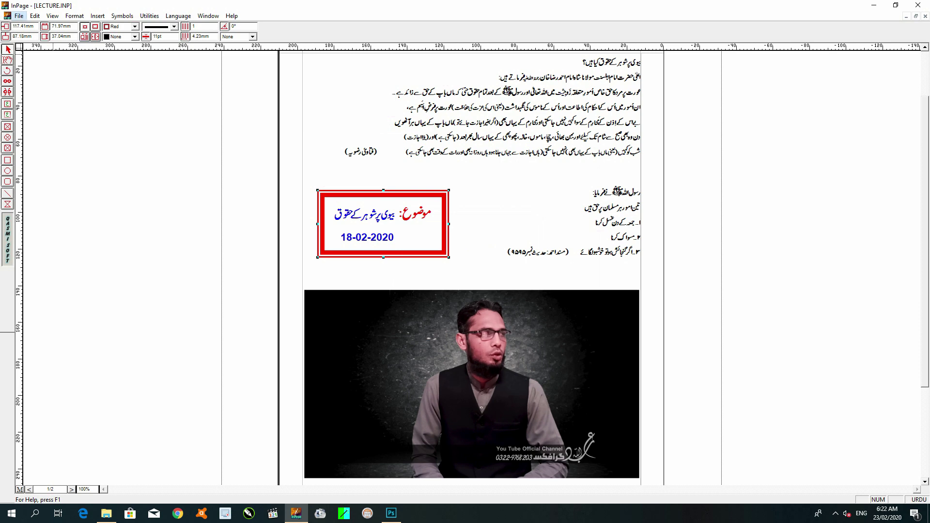
Step: Close the open lecture documents and create a new portrait A4 (210x297mm) document with 12.7mm margins and an automatic text box
left_click(26, 47)
left_click(7, 16)
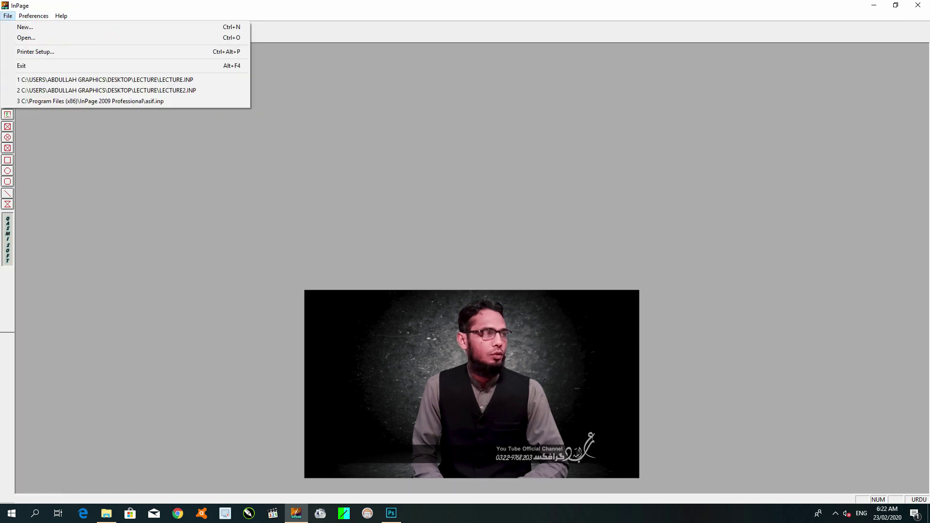
key("Return")
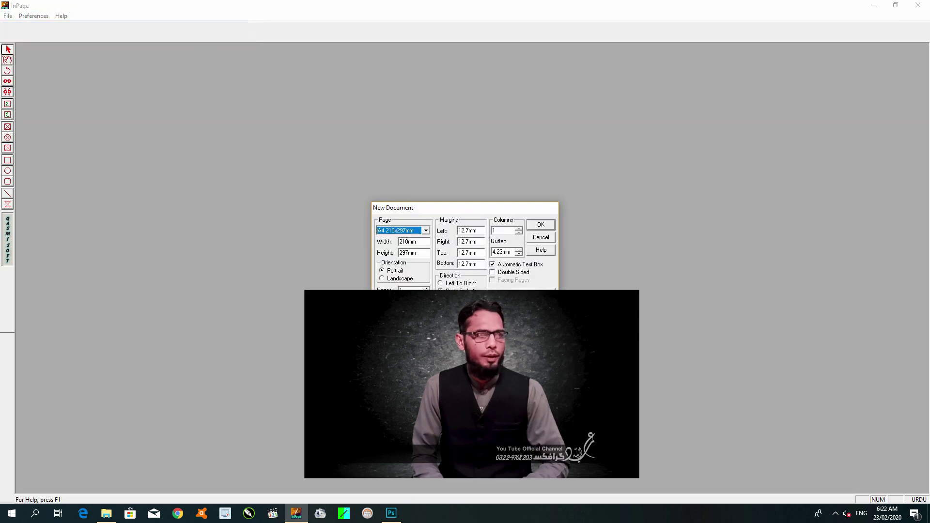
key("Return")
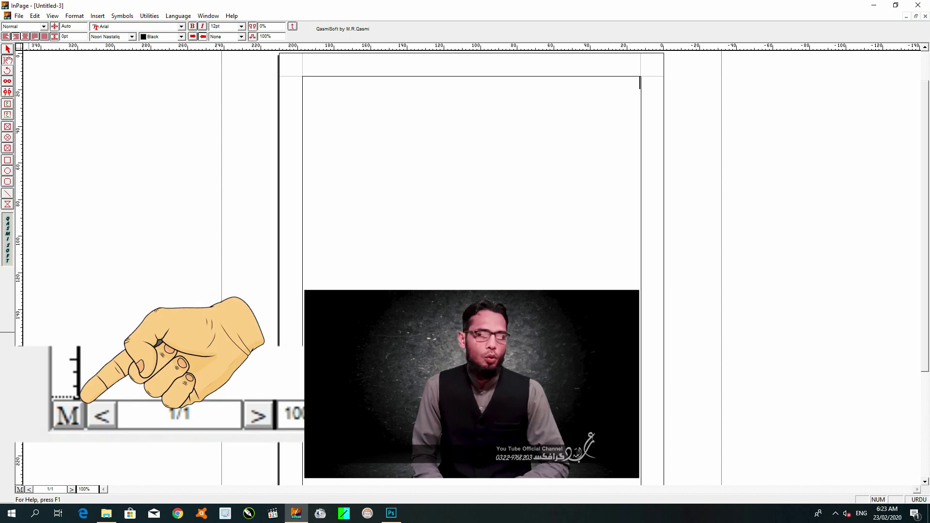
Step: On the master page, draw a title text box about 24 mm wide in the top margin near the page's centre
left_click(19, 489)
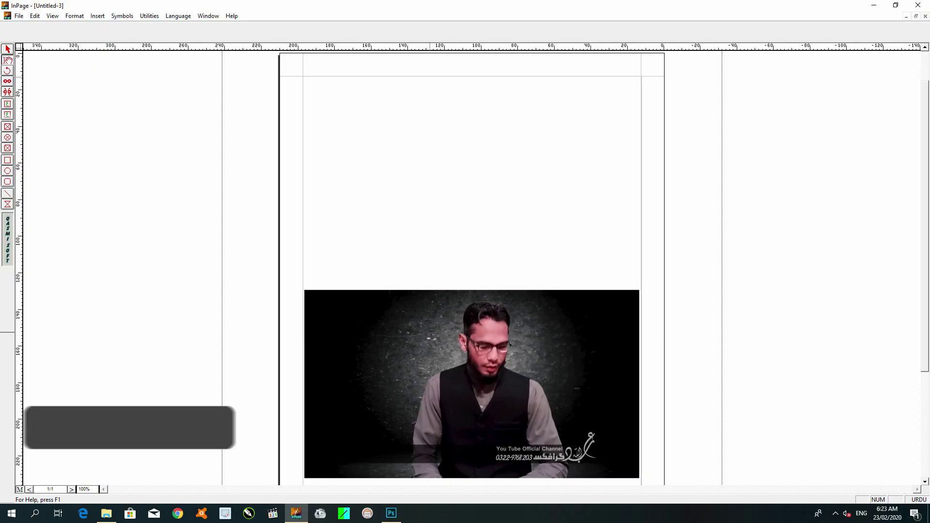
key("F8")
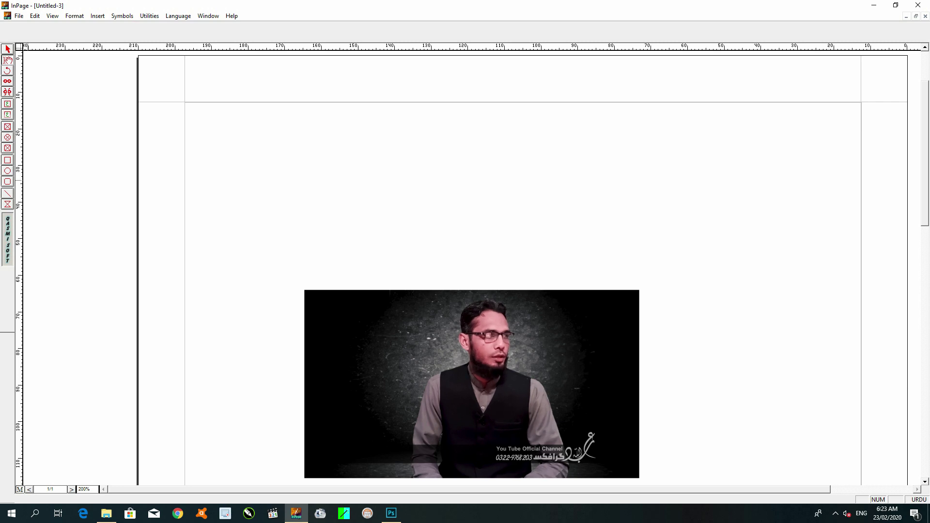
left_click(7, 104)
left_click(7, 114)
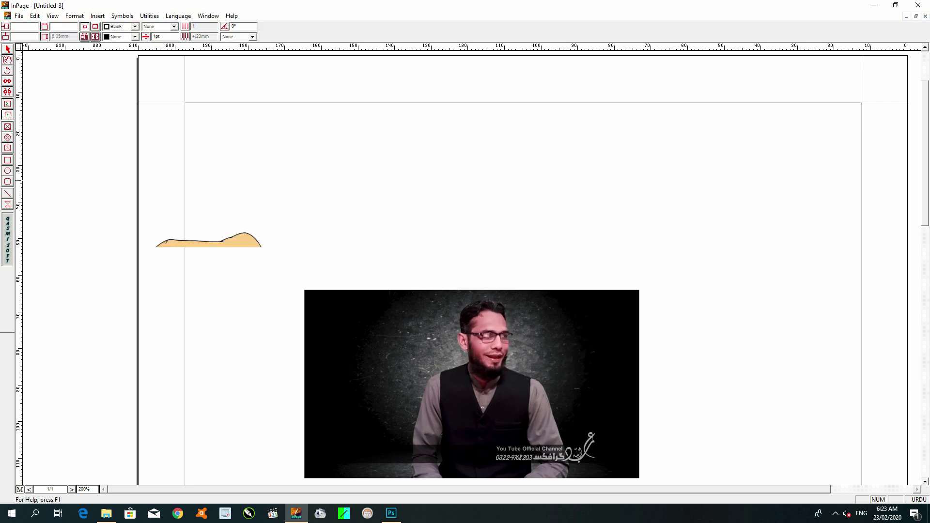
left_click(7, 104)
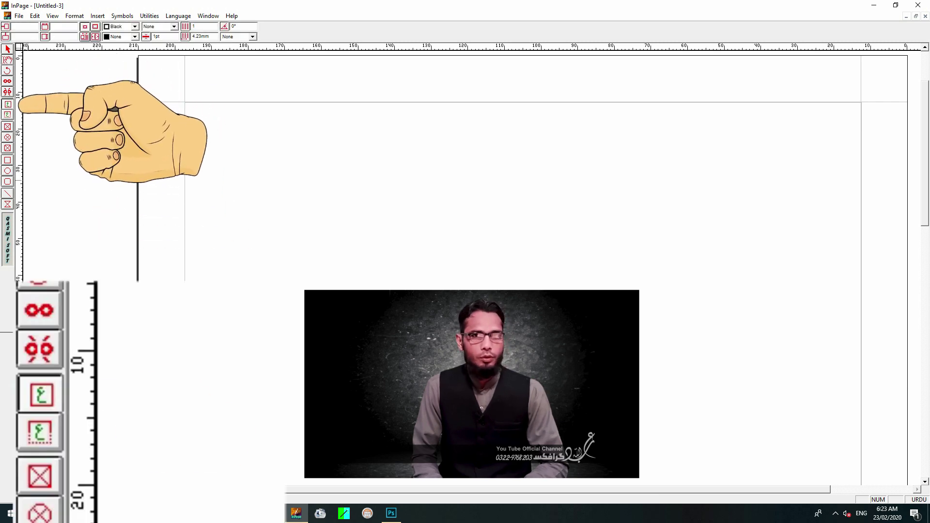
left_click(8, 115)
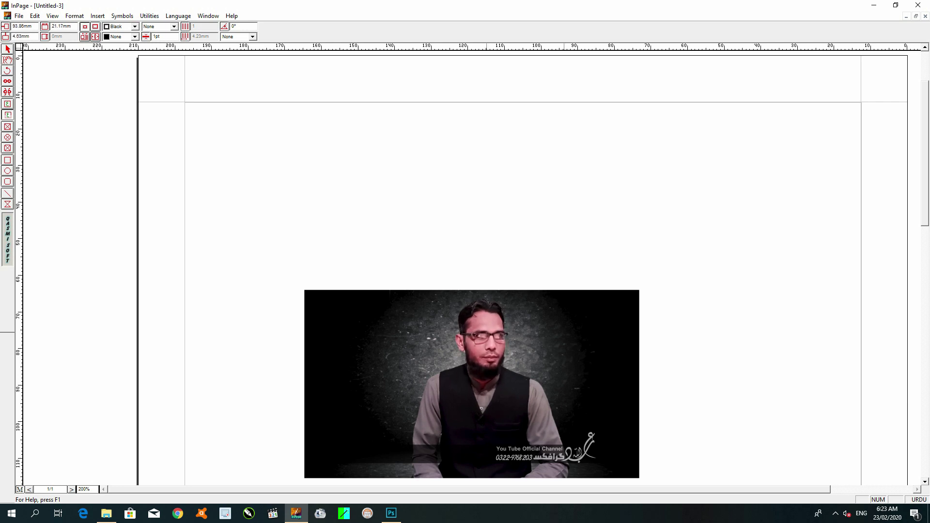
left_click_drag(574, 73, 486, 99)
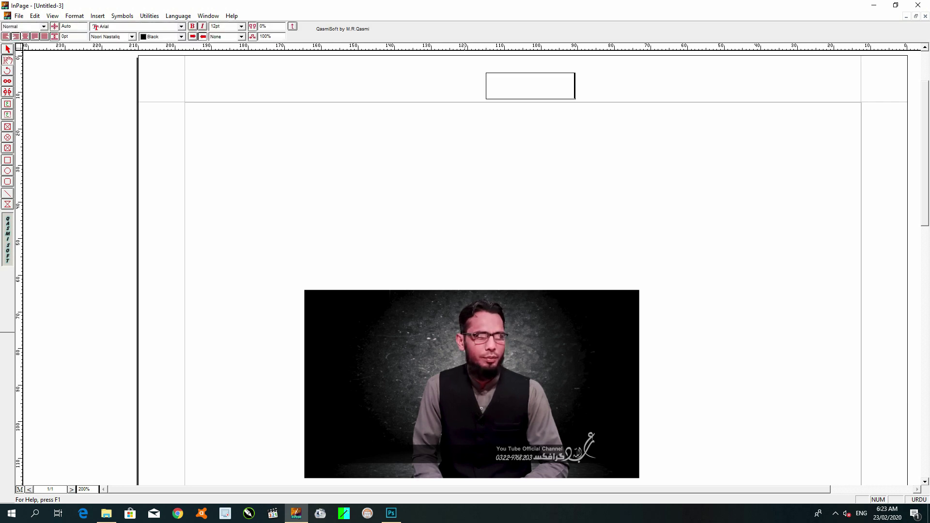
Step: Move the title text box to about 91.75 mm across and 5.71 mm down, just above the main text area
left_click(536, 86)
left_click_drag(536, 86, 532, 89)
key("Up")
key("Down")
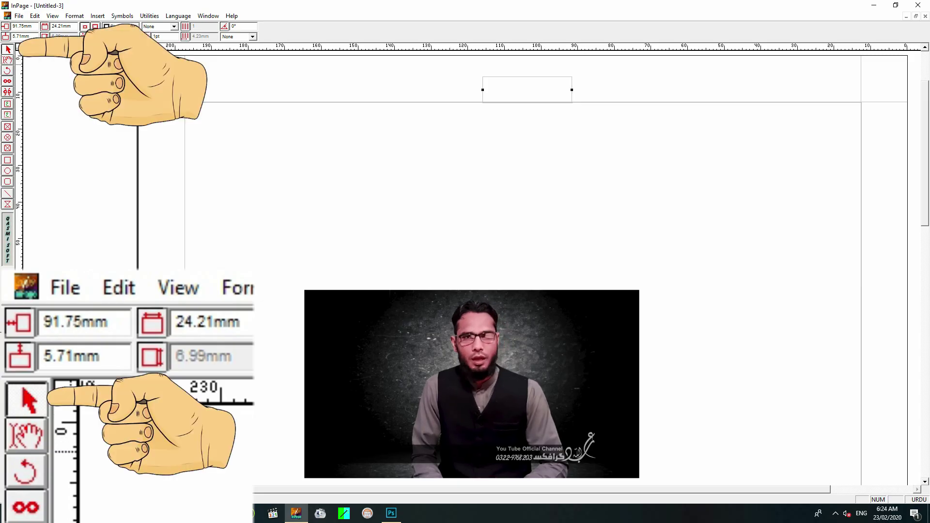
Step: Insert an automatic page number into the title text box in the master page's top margin
left_click(8, 59)
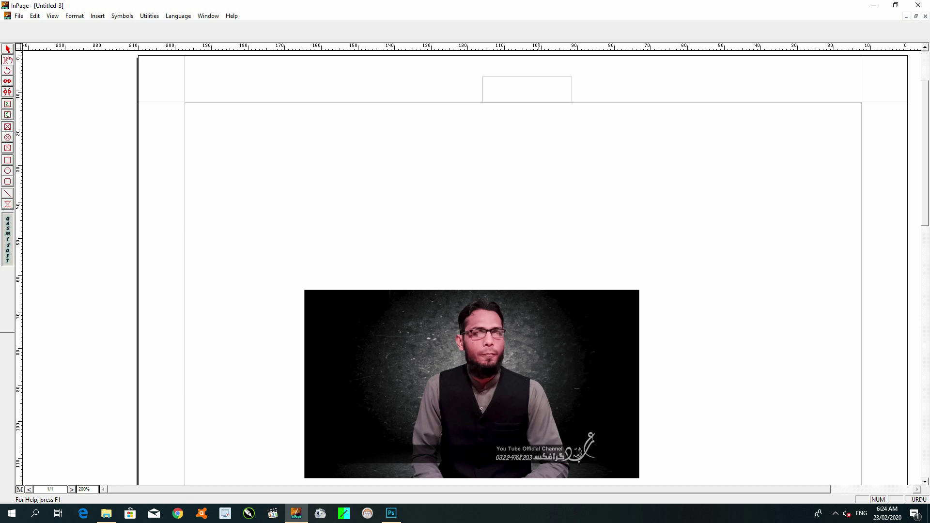
left_click(538, 91)
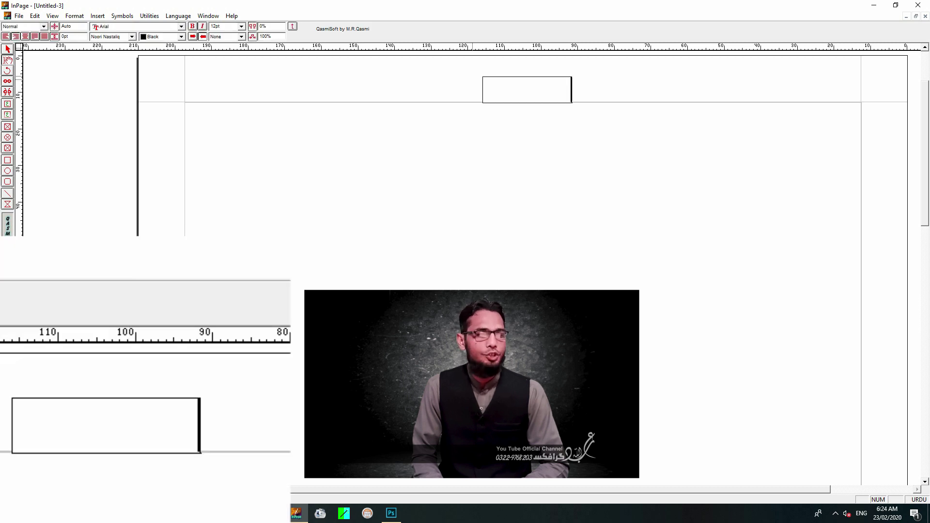
left_click(98, 15)
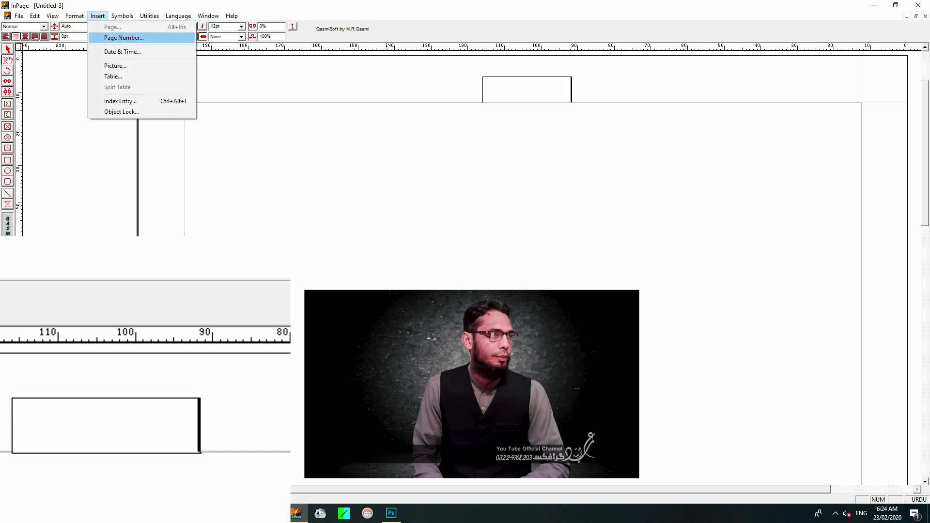
key("Return")
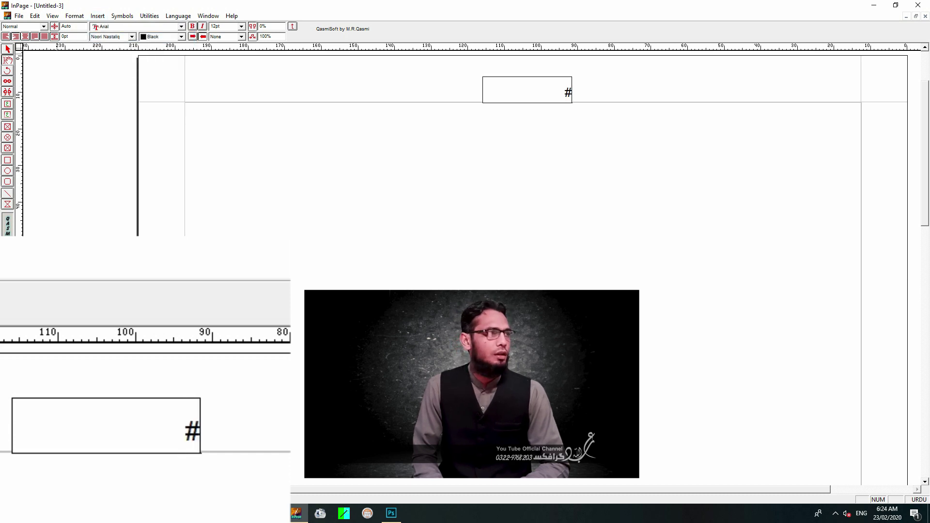
Step: Centre the page number placeholder in its box and set its font size to 18pt
left_click(25, 36)
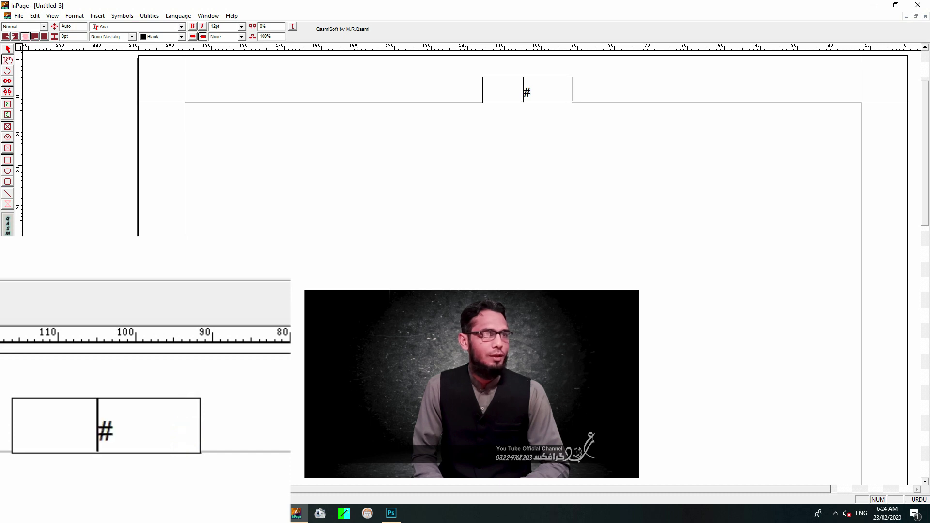
key("shift+Right")
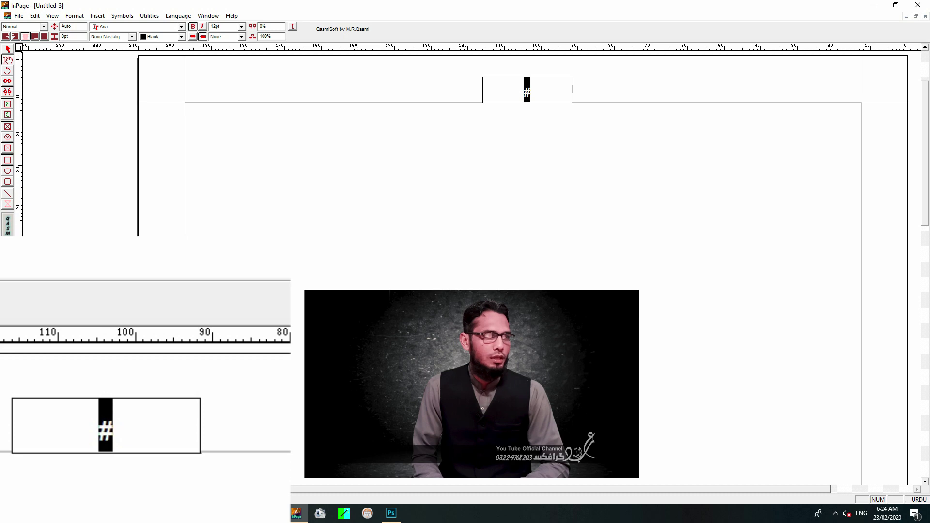
left_click(241, 26)
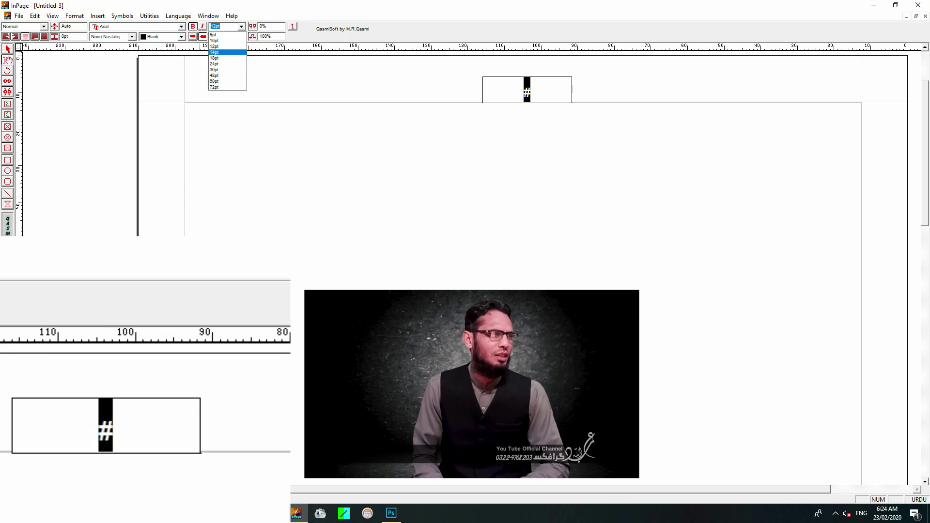
key("Up")
key("Return")
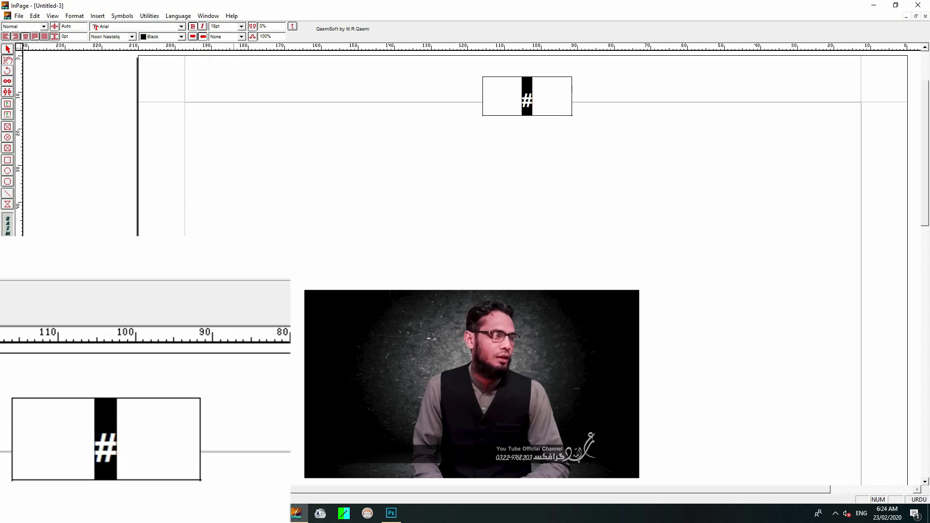
Step: Move the page number box to about 93.6 mm across and 2.21 mm down, and return to the document page
left_click(7, 49)
left_click_drag(527, 97, 520, 84)
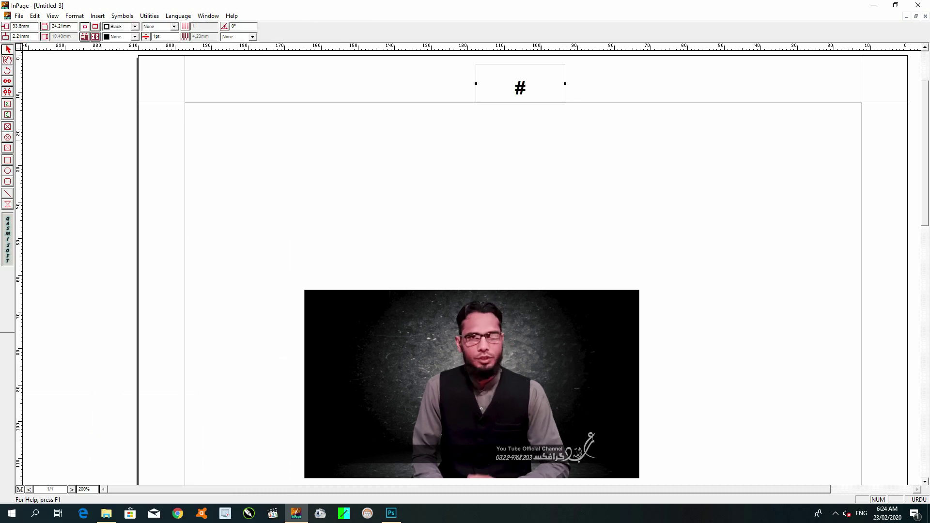
left_click(543, 139)
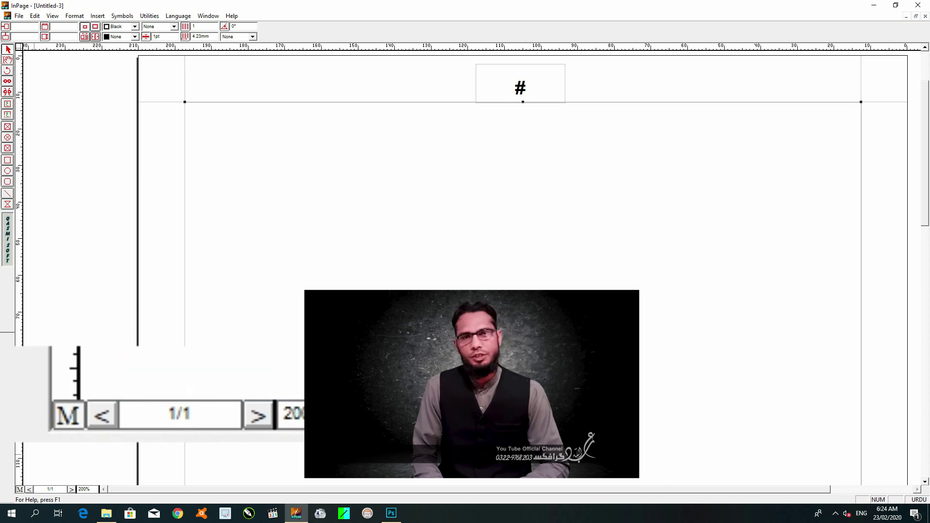
left_click(19, 490)
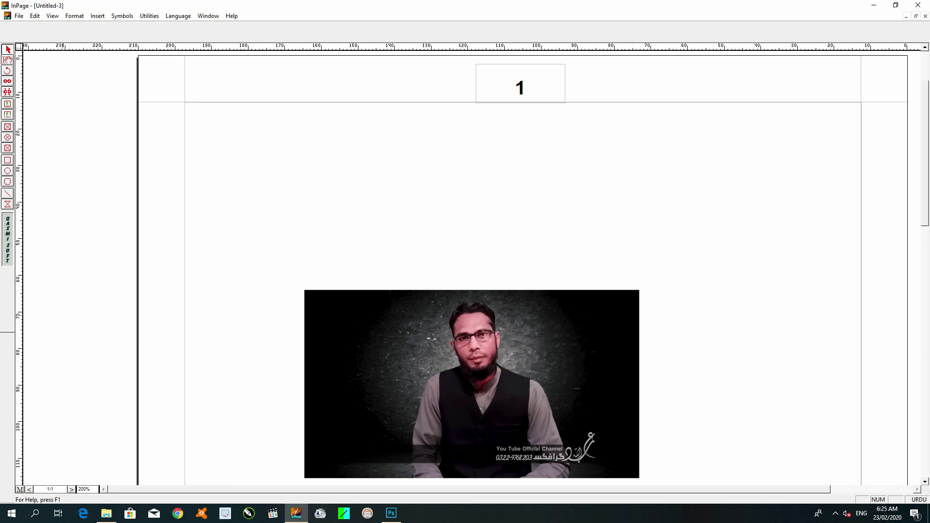
Step: On the master page, set the page number text box's border width to 0pt
left_click(20, 490)
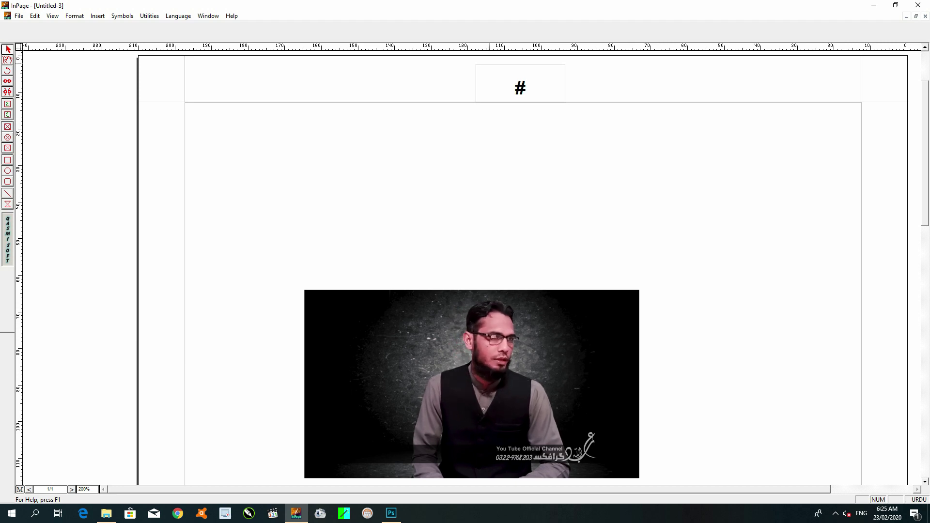
double_click(489, 65)
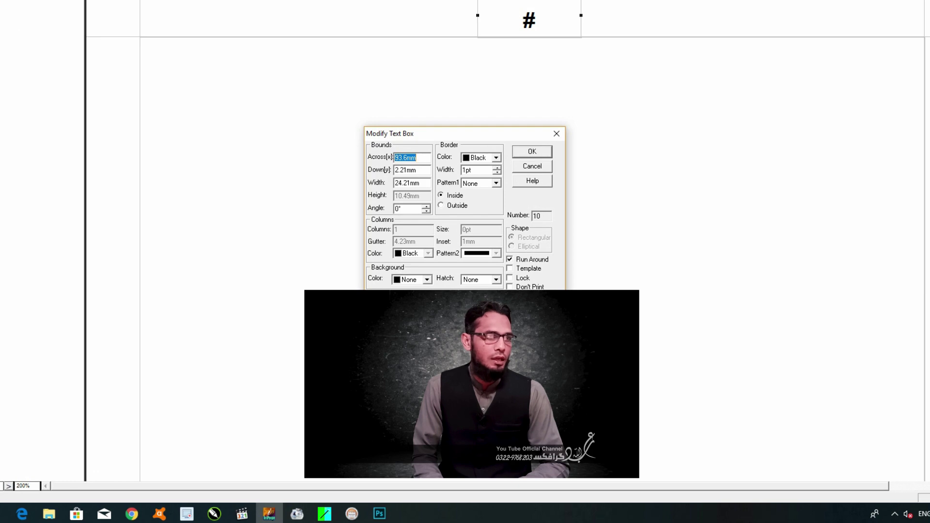
left_click(498, 168)
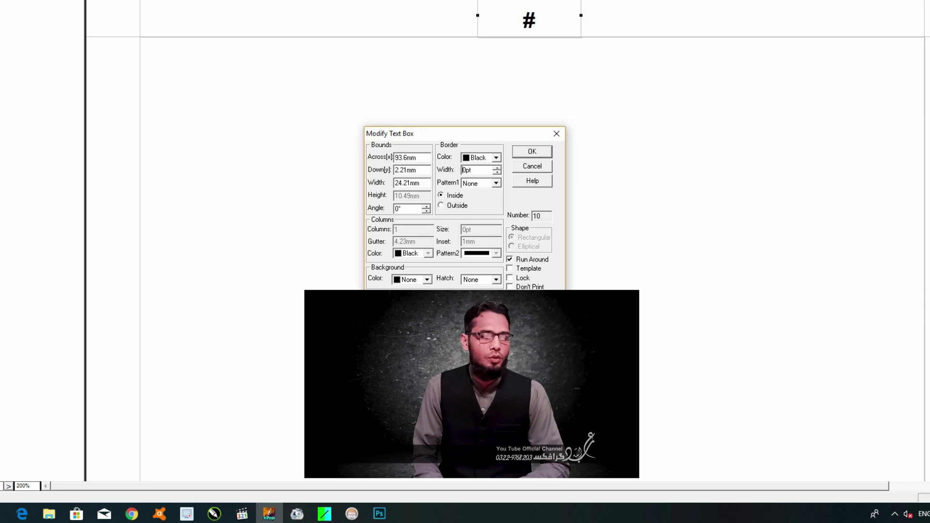
key("Return")
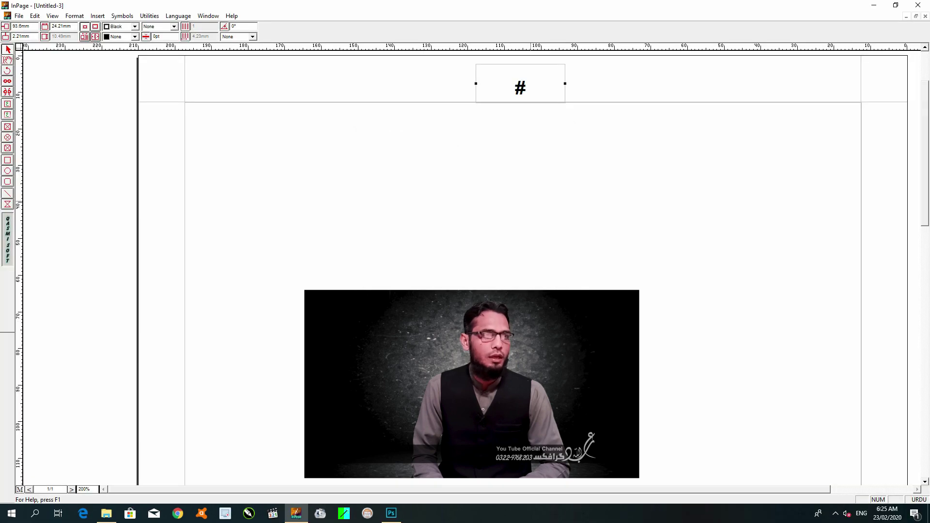
Step: Leave the master page and extend the main text until the document has three pages, viewed at 50% zoom
left_click(530, 202)
left_click(20, 489)
left_click(530, 219)
left_click(7, 60)
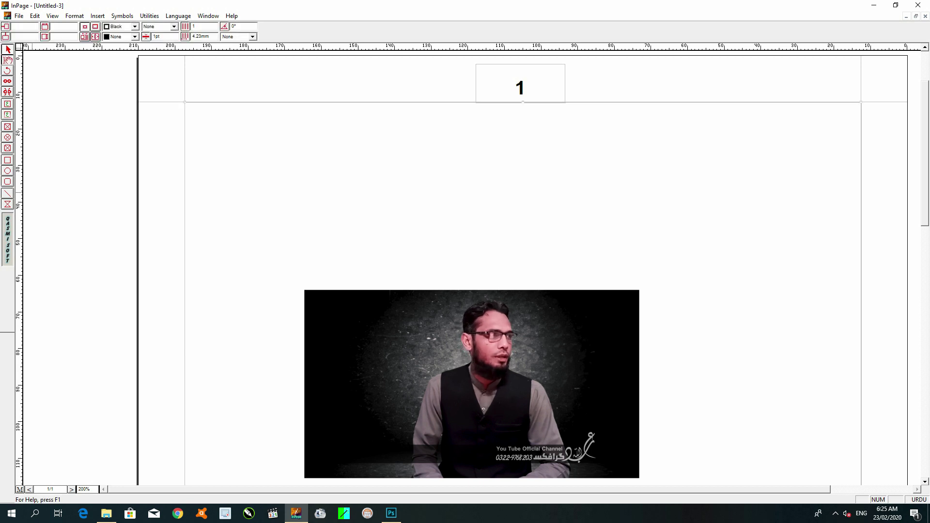
left_click(616, 326)
key("F5")
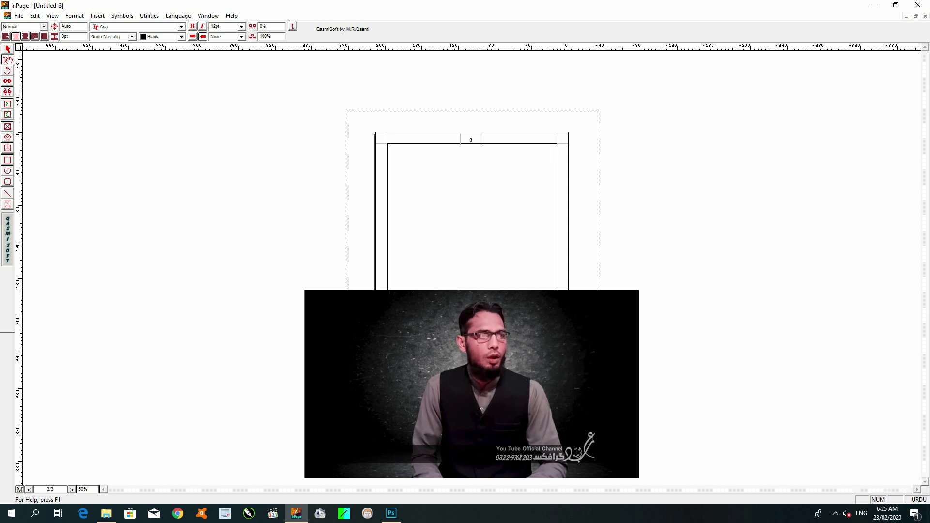
Step: Go back through the text from page 3 to page 1 and examine the page number in the header at 200% zoom
key("Page_Up")
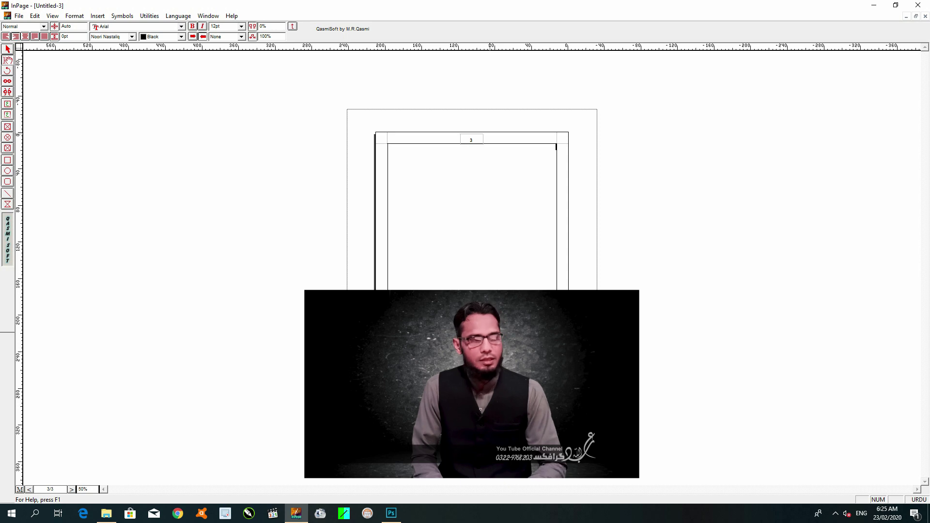
key("Up")
key("Up")
key("Up")
key("Up")
key("Up")
key("Up")
key("Up")
key("Up")
key("Up")
key("Up")
key("Up")
key("Up")
key("Up")
key("Up")
key("Up")
key("Up")
key("Up")
key("Up")
key("Up")
key("Up")
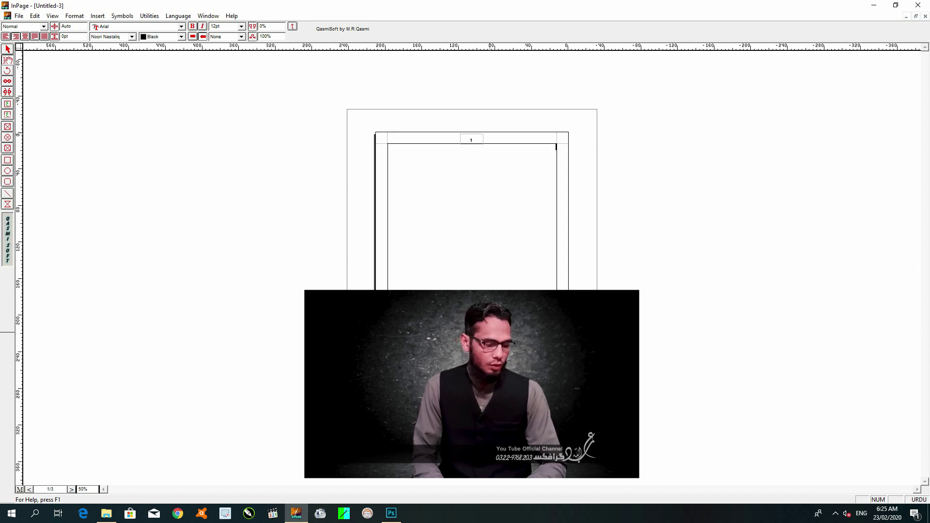
key("ctrl+2")
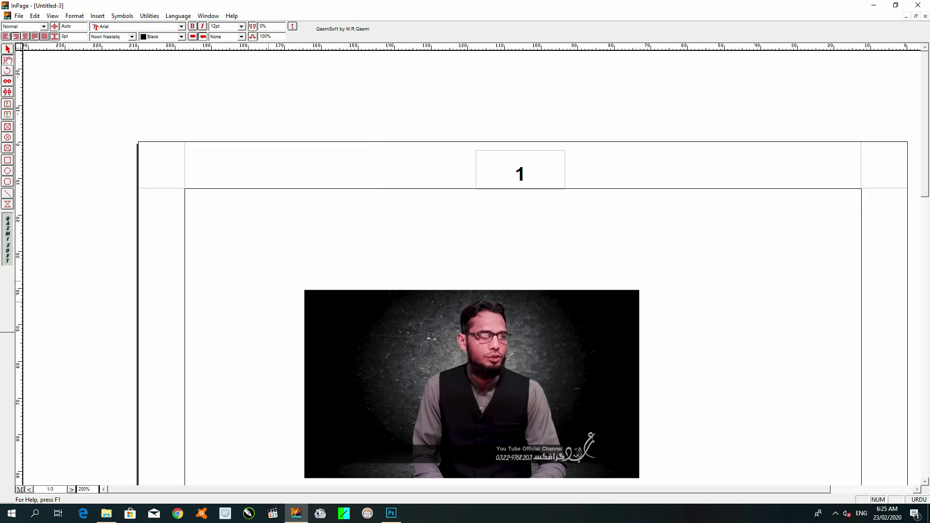
Step: Return to the master page and examine the page number's text options and its text box settings
left_click(19, 490)
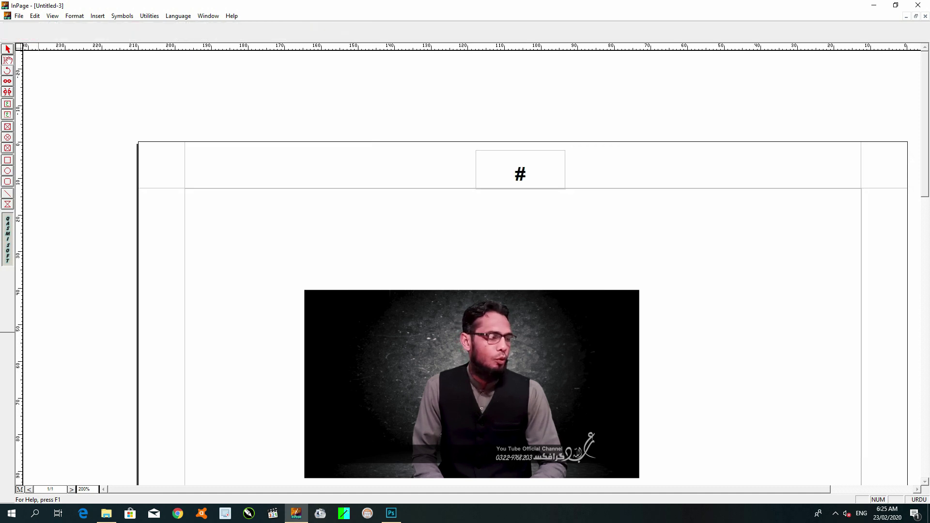
left_click_drag(536, 163, 489, 185)
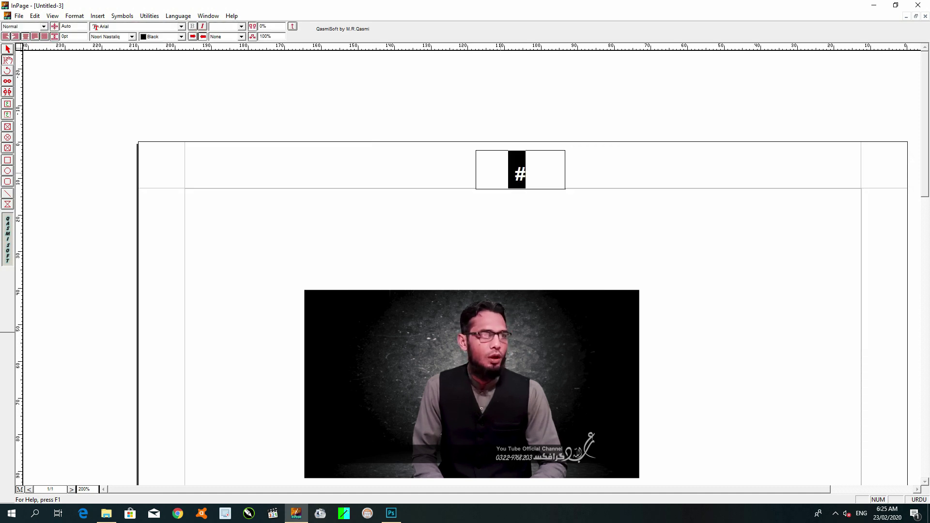
right_click(518, 178)
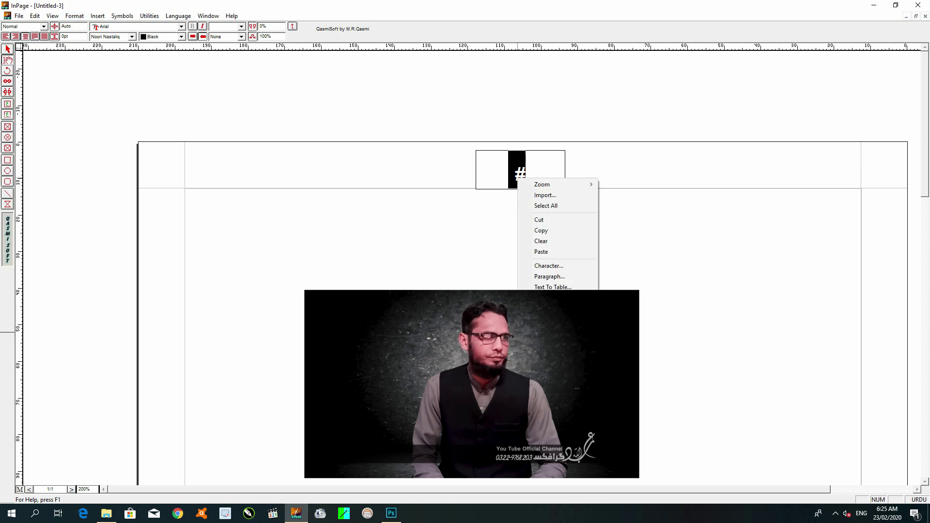
key("Escape")
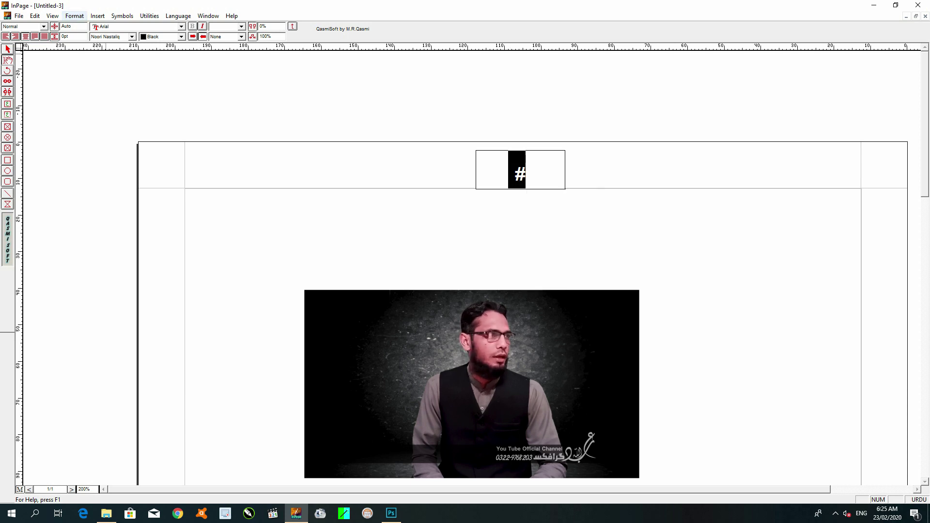
left_click(97, 16)
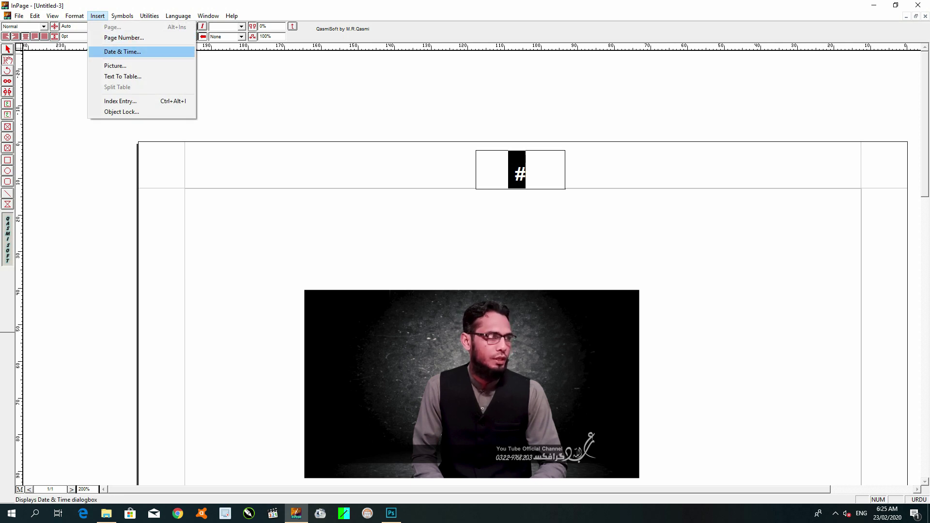
key("Escape")
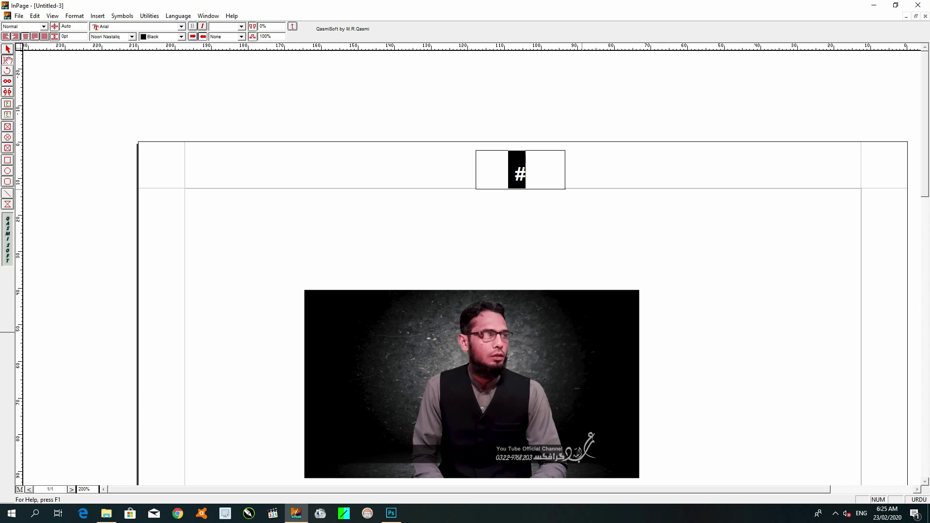
key("Escape")
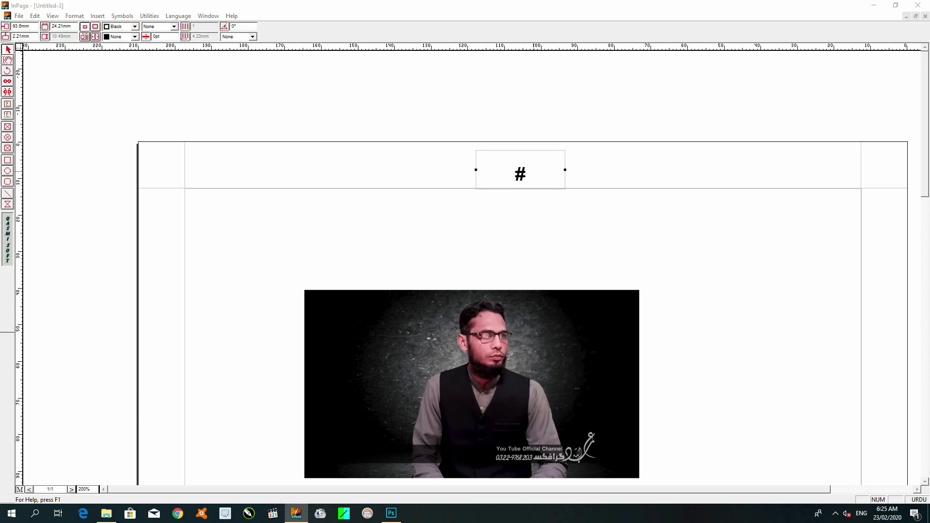
key("ctrl+m")
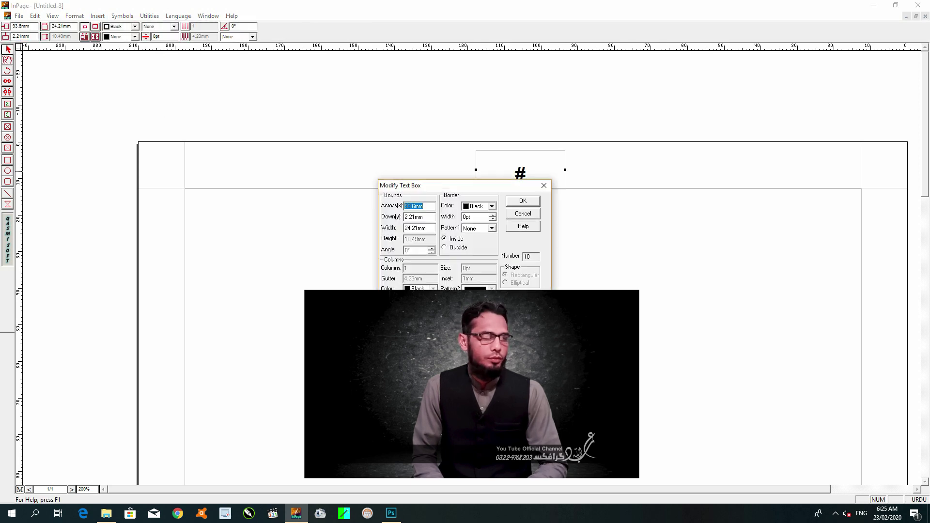
key("Return")
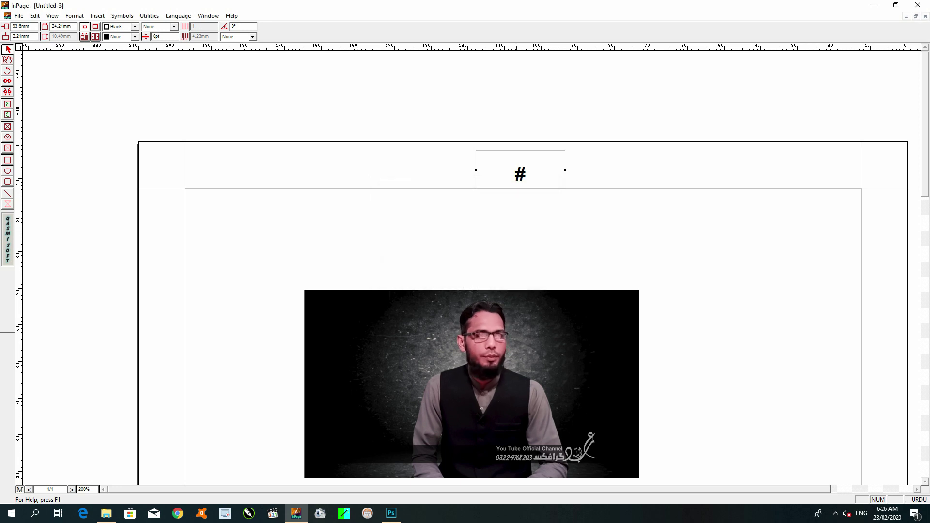
left_click(516, 218)
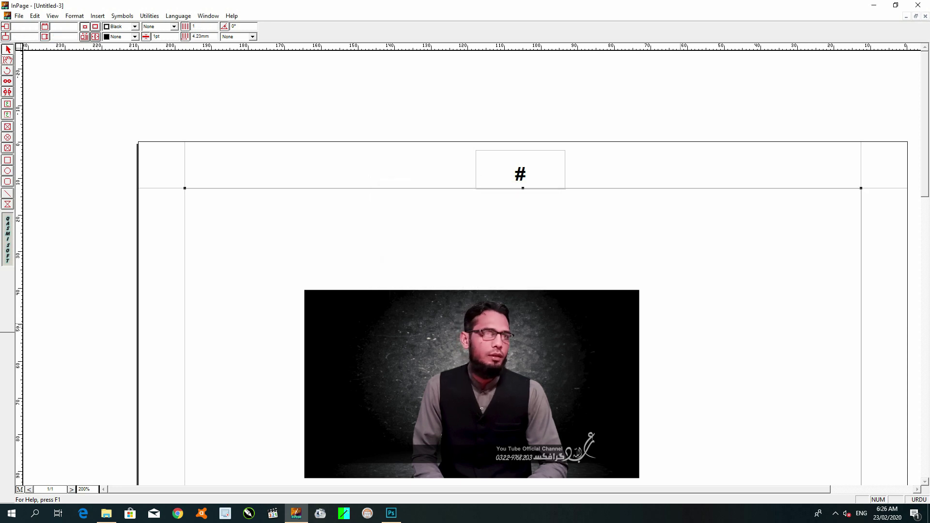
Step: Draw a header text box about 25.8 mm wide beside the page number and enter "باب نمبرا" at 18pt
left_click(7, 115)
mouse_move(750, 162)
left_mouse_down()
mouse_move(842, 175)
mouse_move(844, 187)
left_mouse_up()
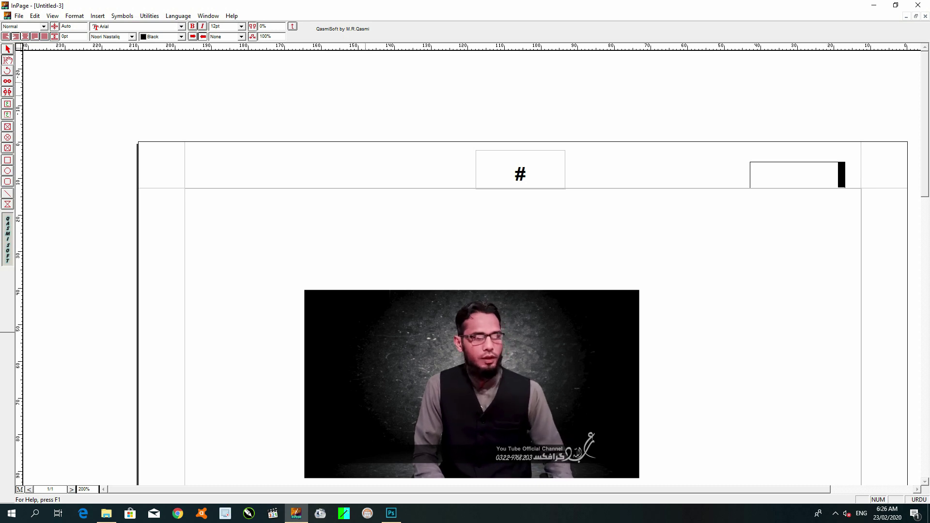
left_click(241, 27)
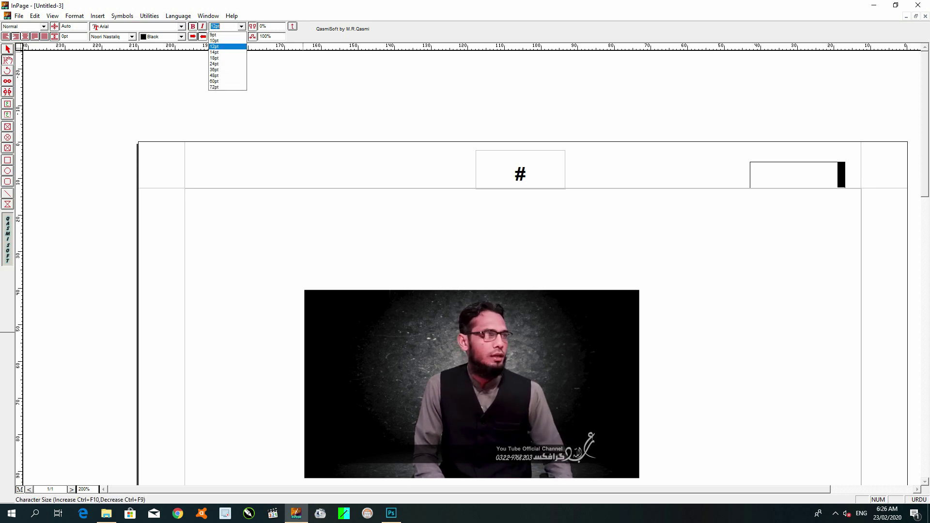
left_click(214, 58)
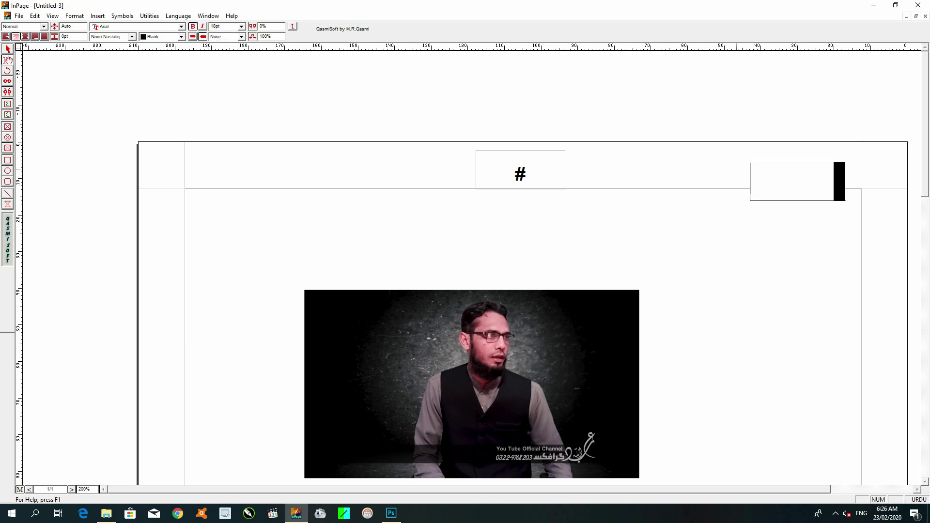
type("باب نمبرا")
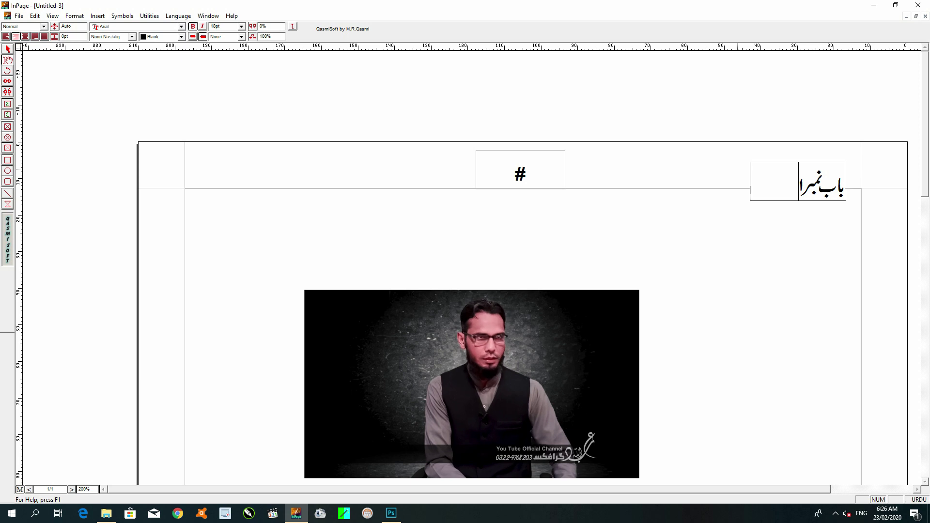
Step: Move the chapter text box level with the page number box, about 17.9 mm across and 2.21 mm down
key("Escape")
left_click_drag(801, 174, 798, 162)
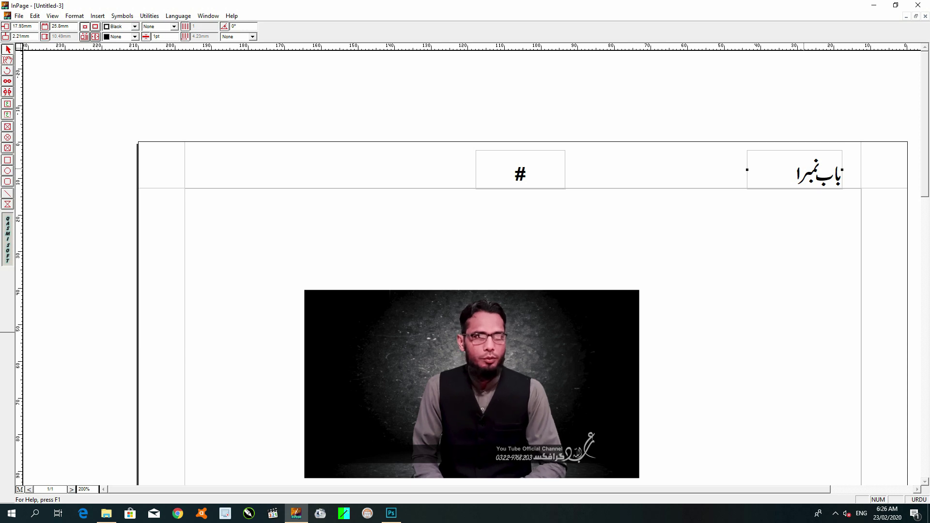
left_click(774, 232)
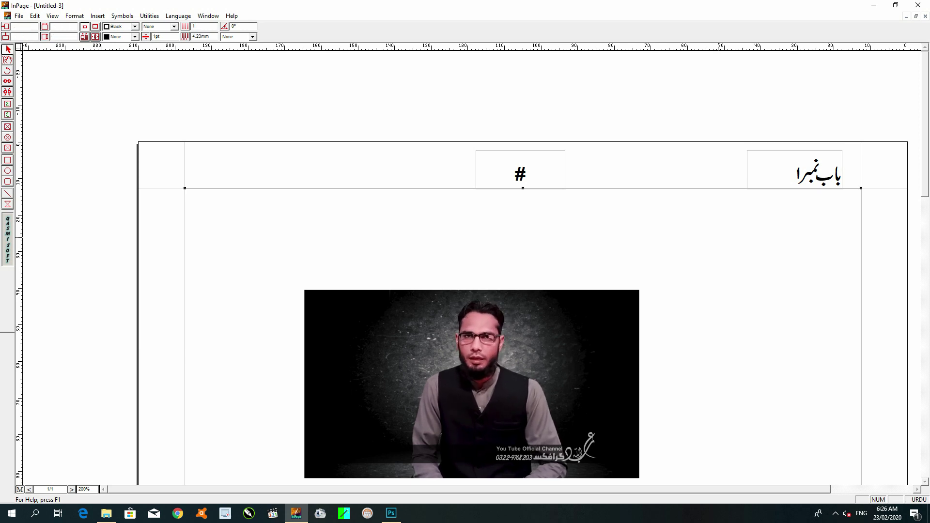
Step: Leave the master page and examine the chapter text and page number in the headers of pages 1 and 2
left_click(20, 489)
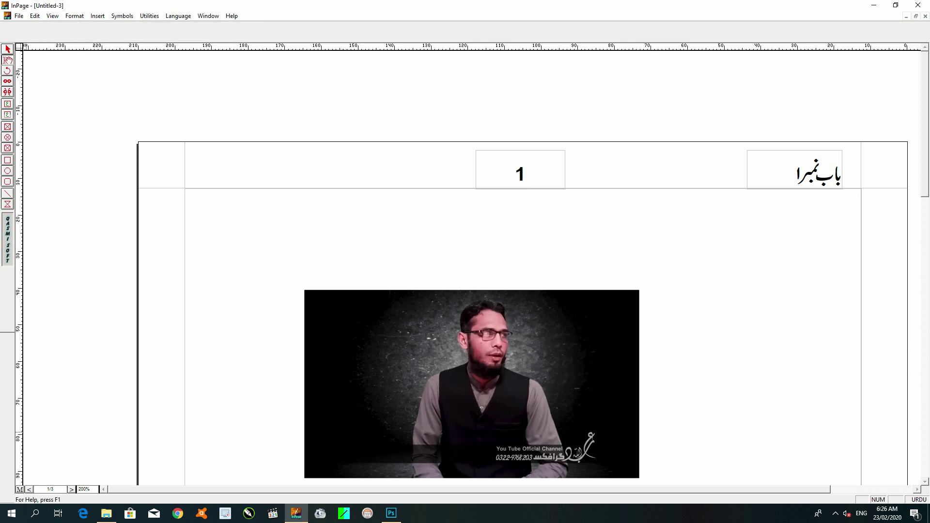
left_click(860, 279)
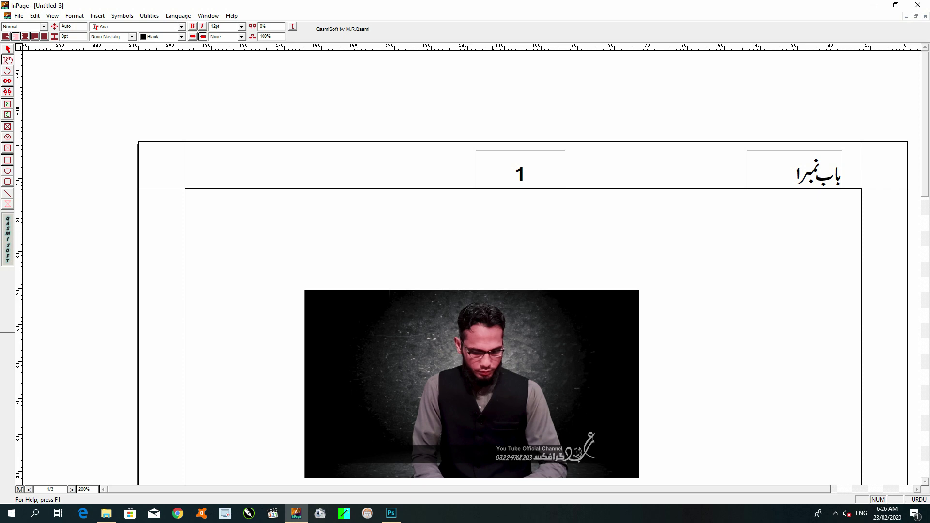
key("F5")
key("Return")
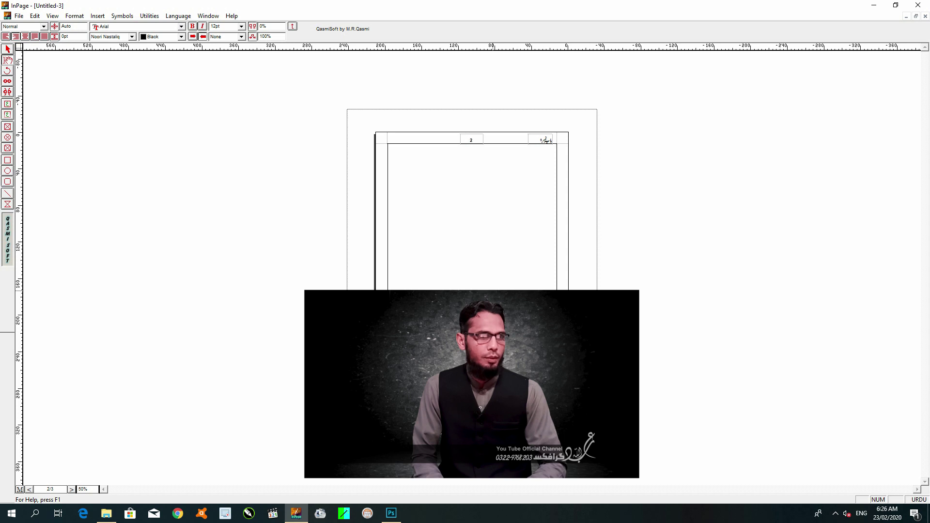
key("ctrl+1")
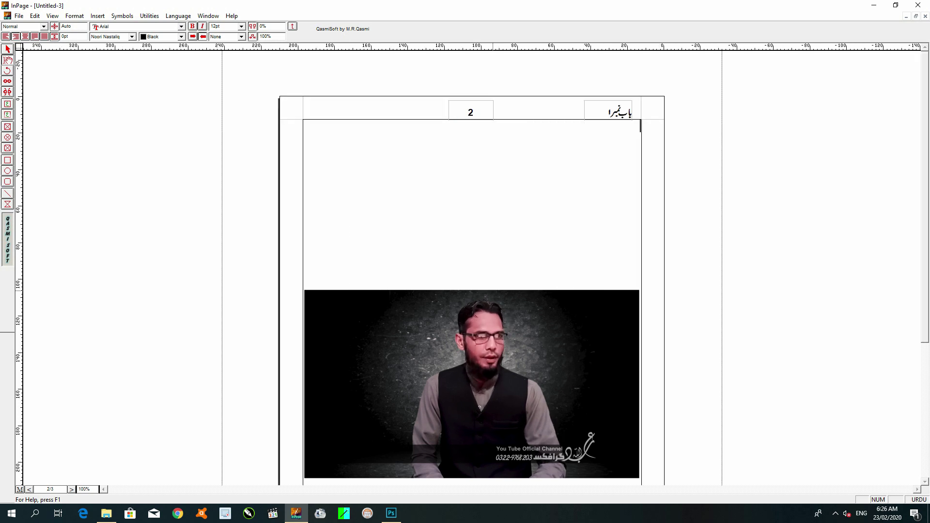
key("ctrl+2")
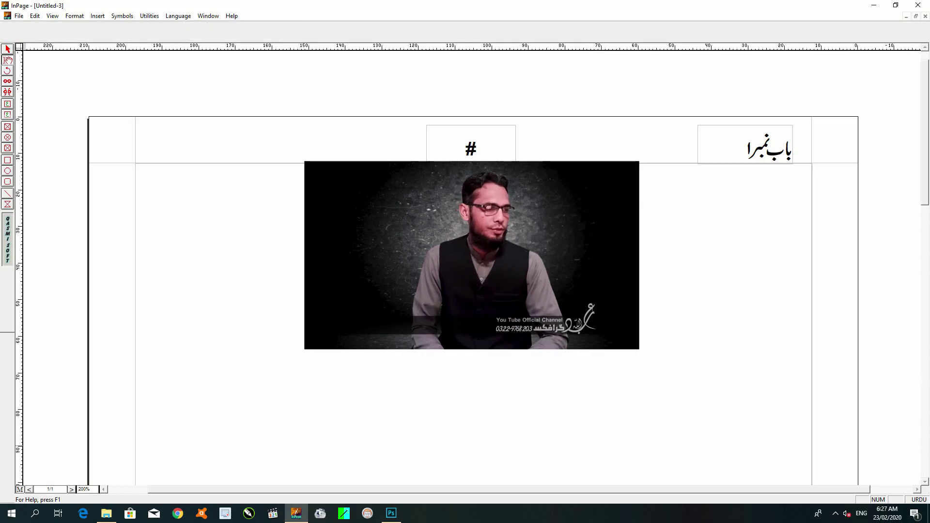
key("ctrl+0")
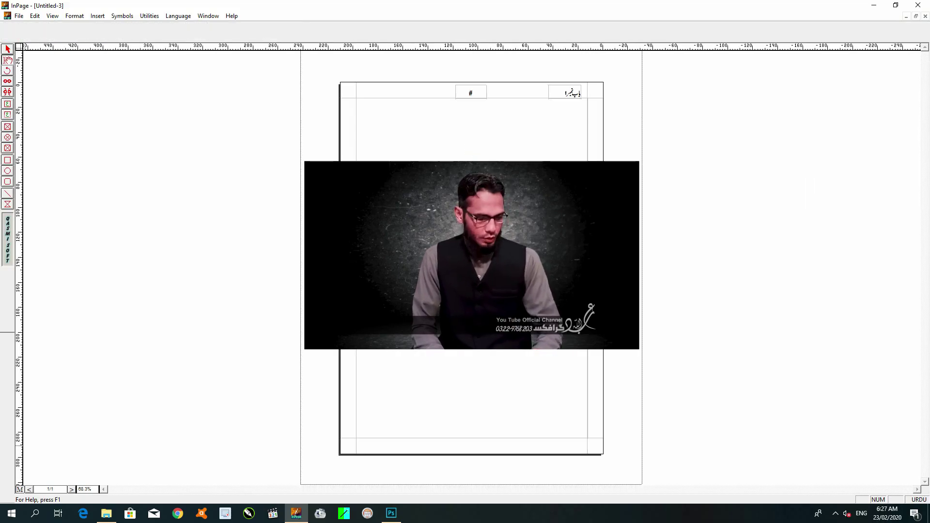
left_click(8, 115)
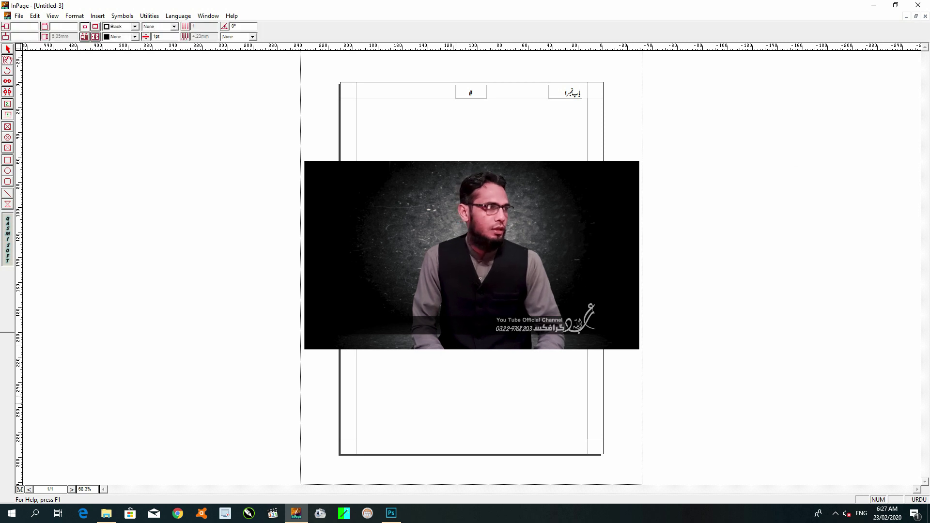
left_click_drag(411, 416, 559, 416)
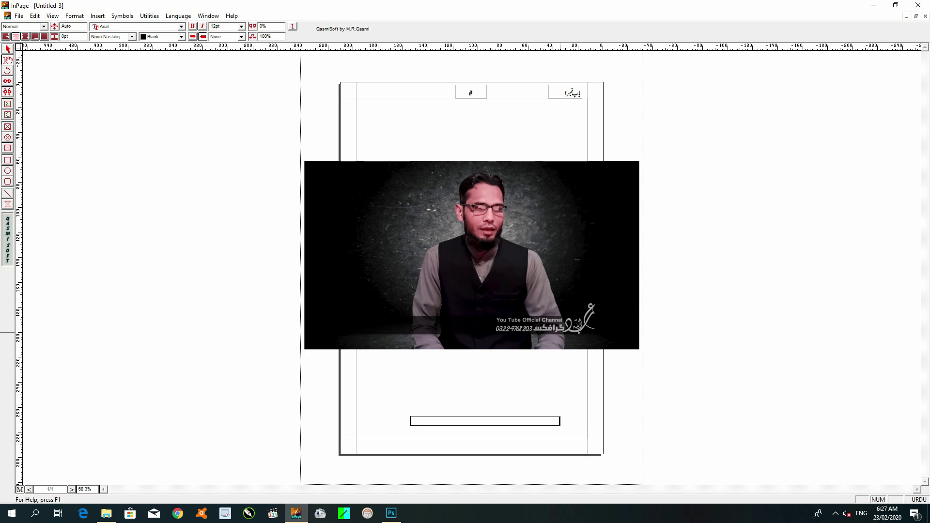
left_click(7, 50)
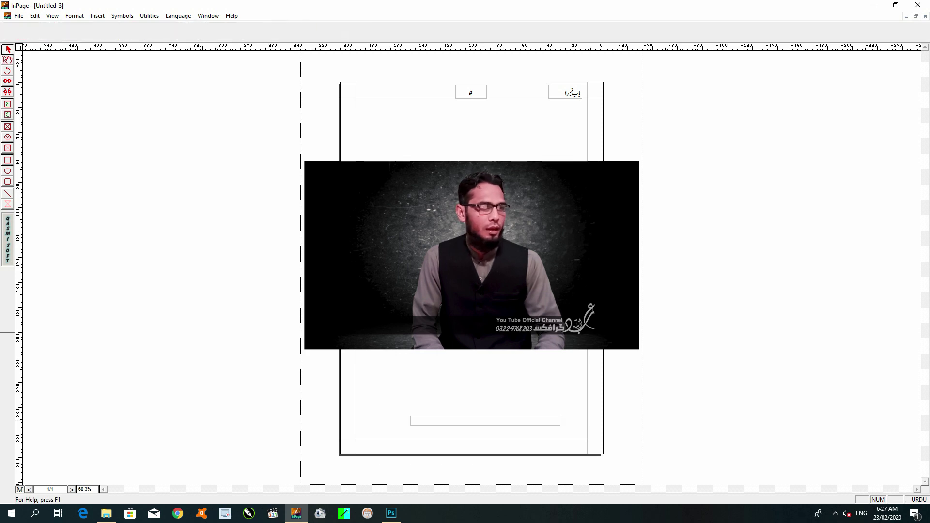
left_click(483, 425)
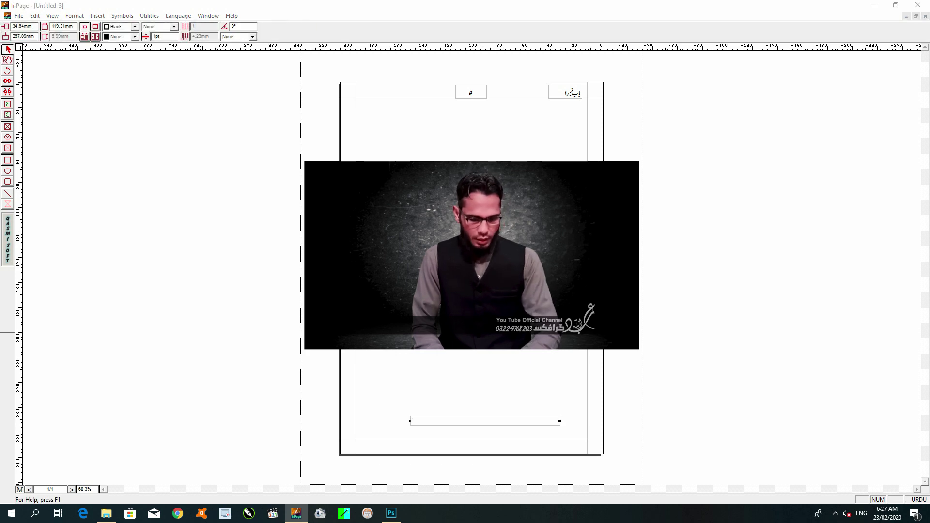
key("Delete")
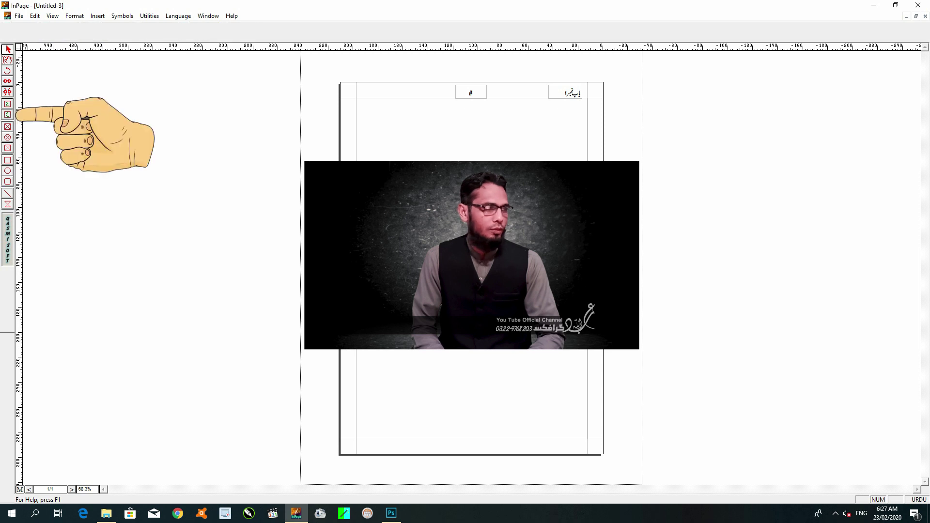
Step: Draw a text box about 84.45 mm wide in the master page's bottom margin, about 284.3 mm down
left_click(7, 115)
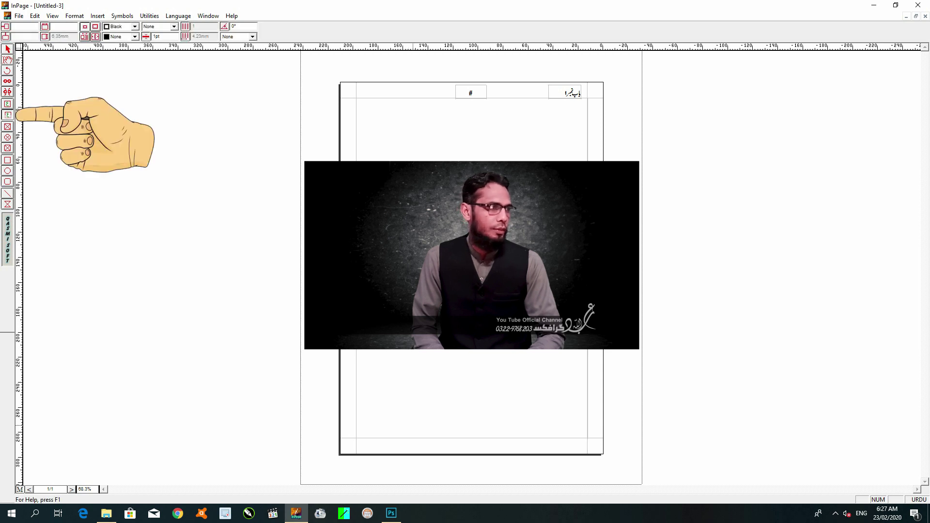
left_click_drag(447, 438, 429, 438)
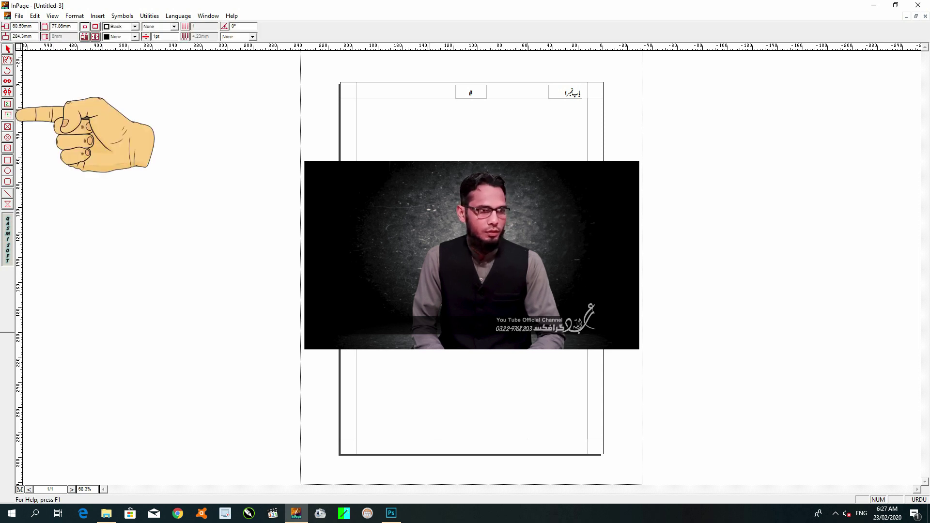
left_click_drag(536, 438, 536, 447)
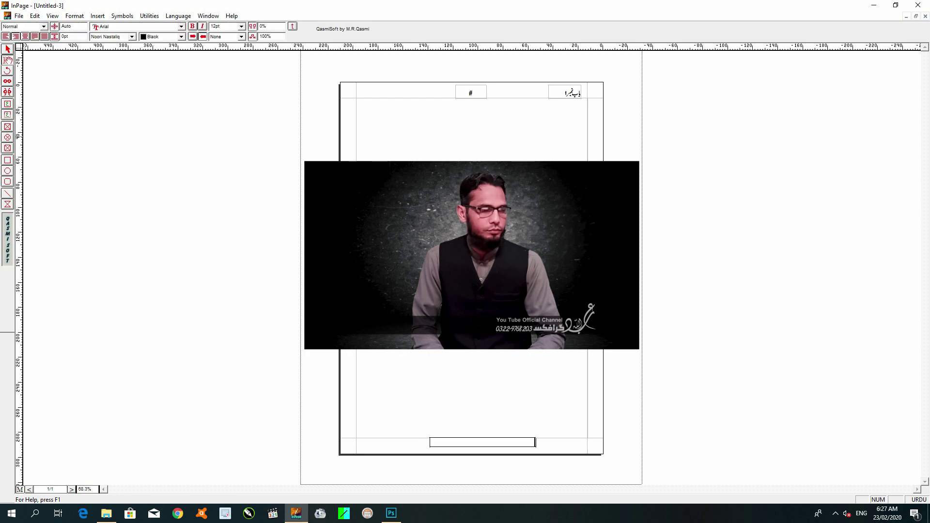
left_click(7, 49)
left_click(483, 443)
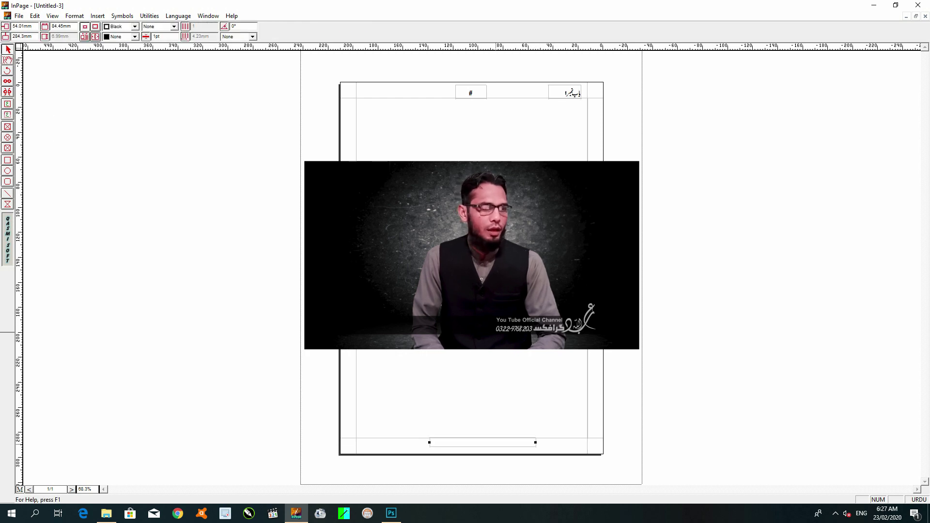
Step: Enter "عبداللہ گرافکس یوٹیوب چینل" in the footer text box
key("ctrl+2")
left_click(7, 60)
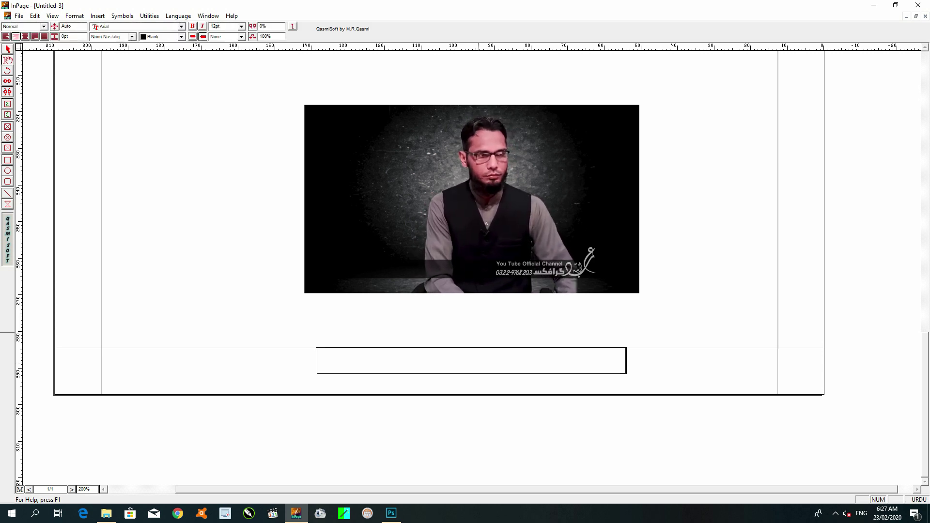
type("عبد")
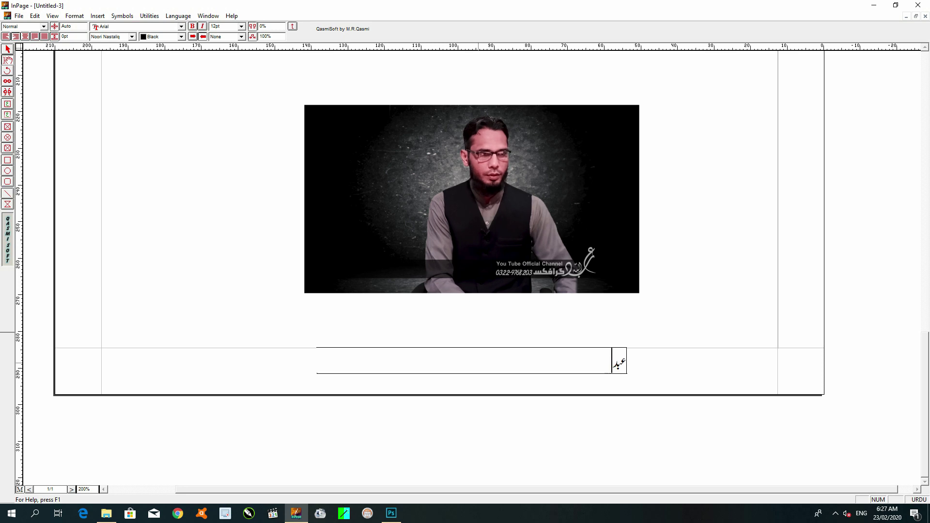
type("اللہ گراف")
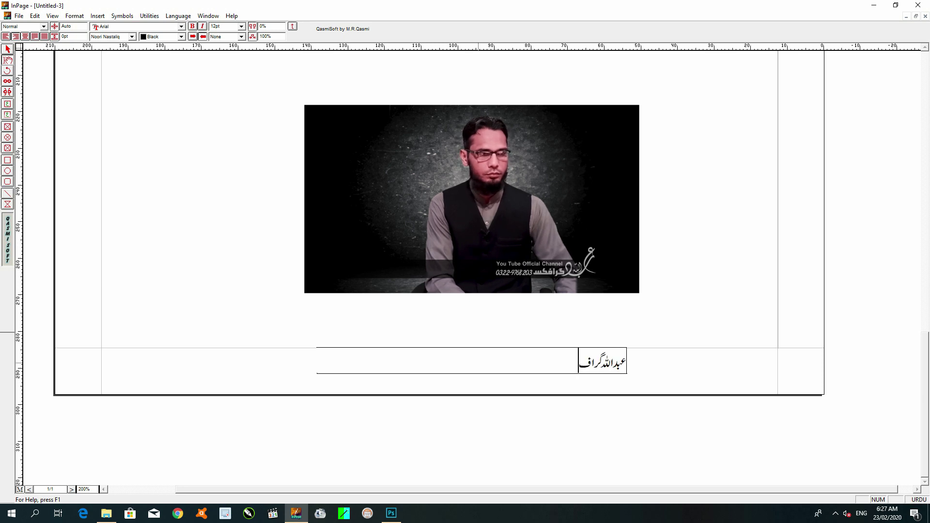
type("کس یوٹیوب چینل")
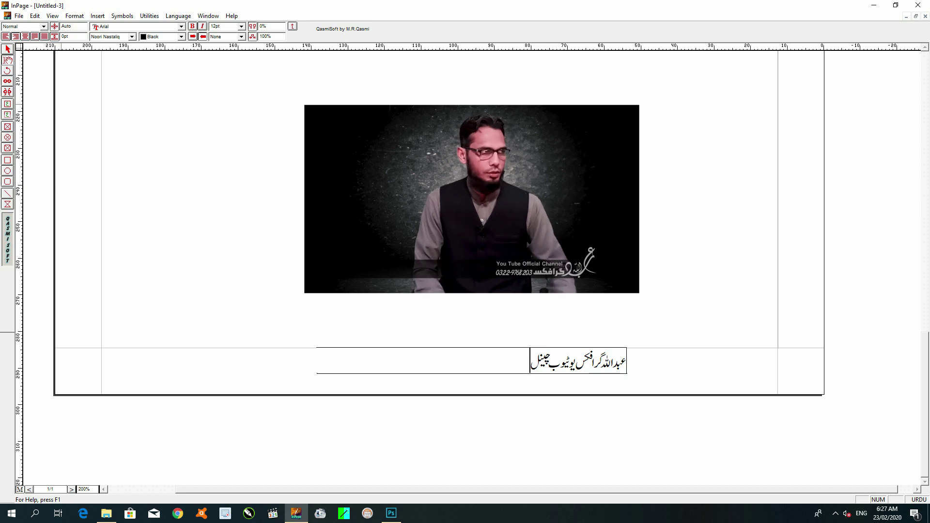
Step: Centre the footer text "عبداللہ گرافکس یوٹیوب چینل" within its text box
key("ctrl+shift+c")
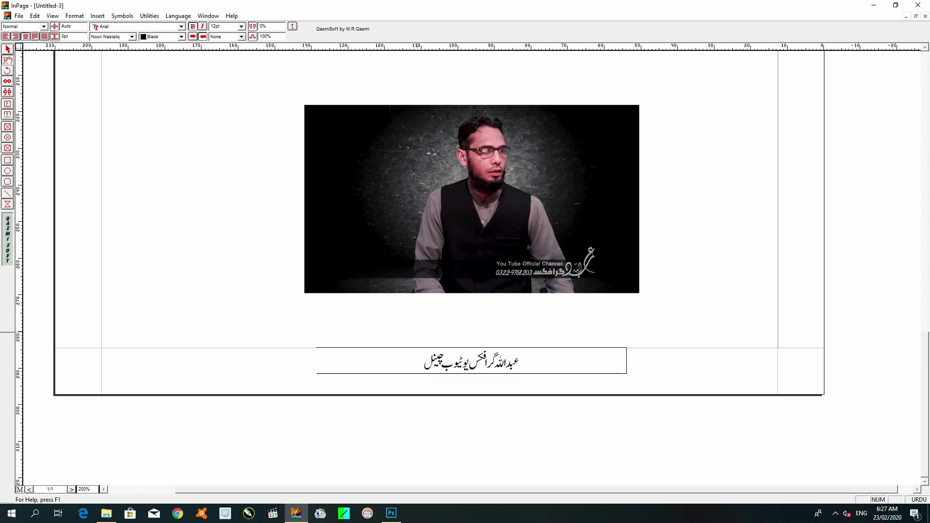
key("ctrl+a")
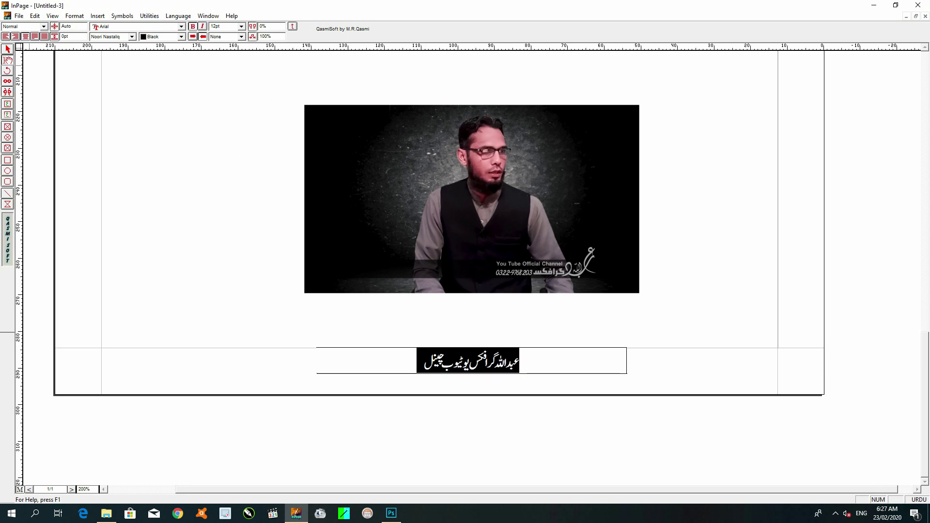
key("Escape")
Step: Leave the master page and examine the header and footer on page 2 at 50%, and the footer on page 1 at 200%
left_click(20, 489)
left_click(396, 221)
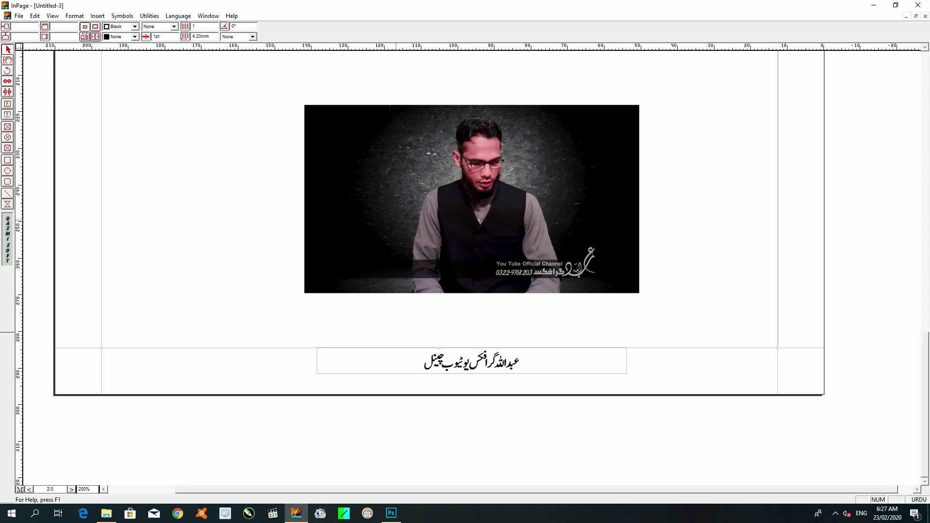
key("ctrl+1")
key("ctrl+5")
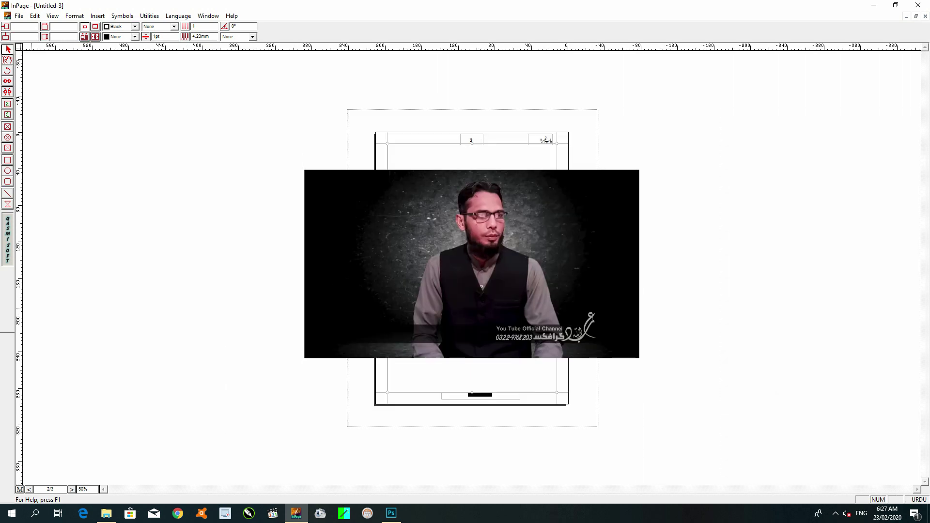
left_click(7, 60)
left_click(556, 364)
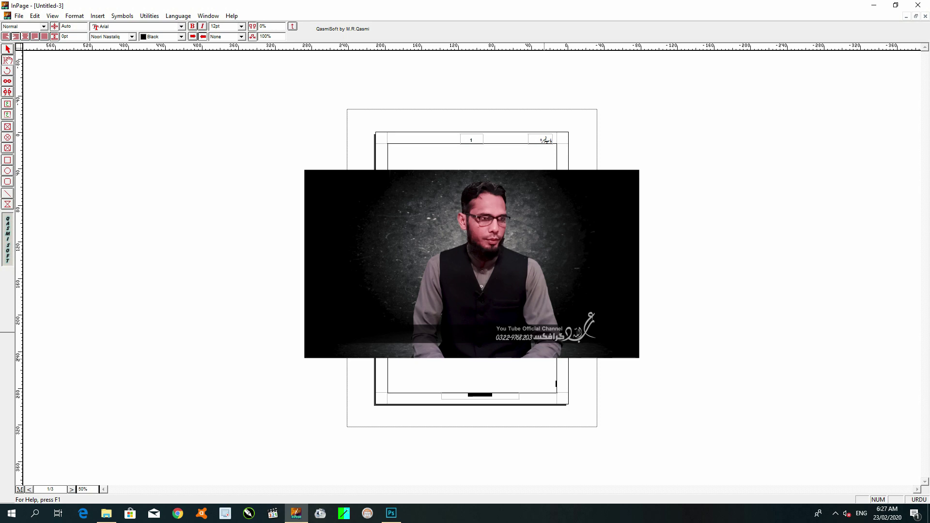
key("ctrl+2")
scroll(464, 262, "down", 3)
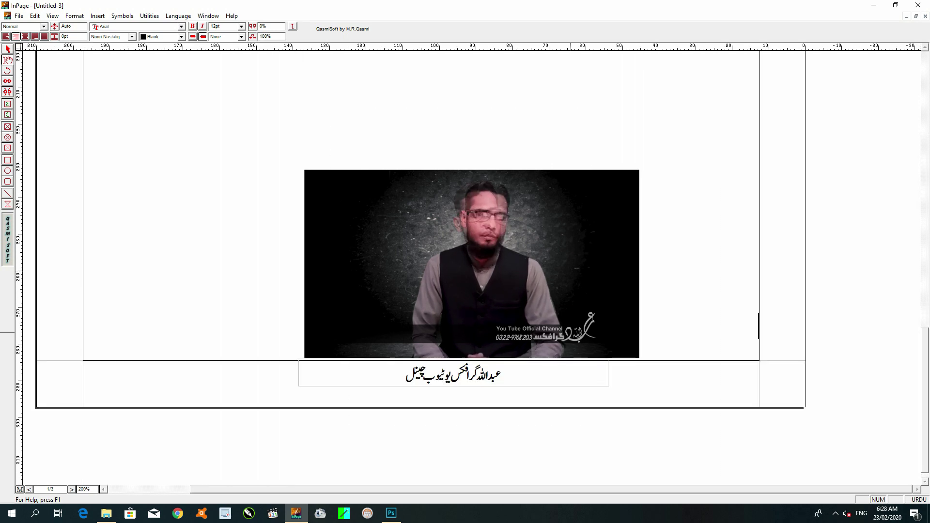